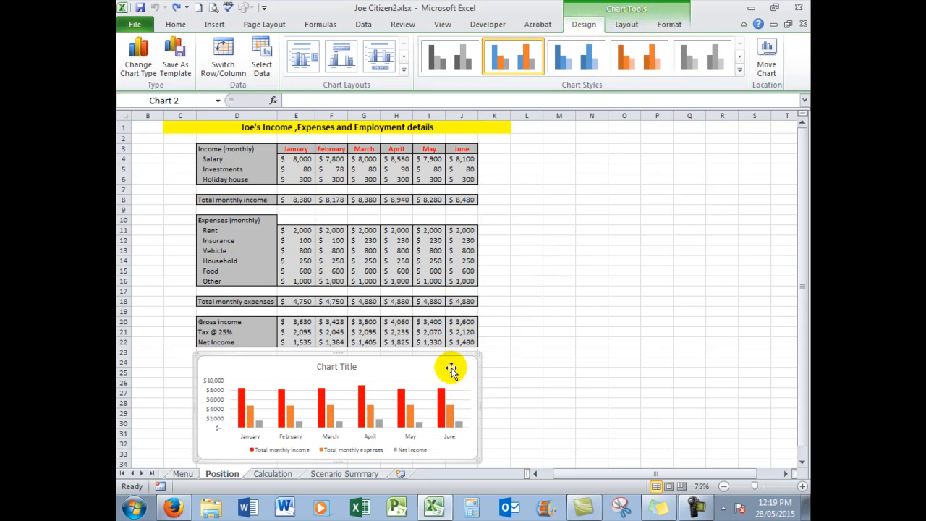
# Step: Move the column chart to the right of the data tables and enlarge it down to row 22
pyautogui.moveTo(448, 369); pyautogui.dragTo(760, 157)
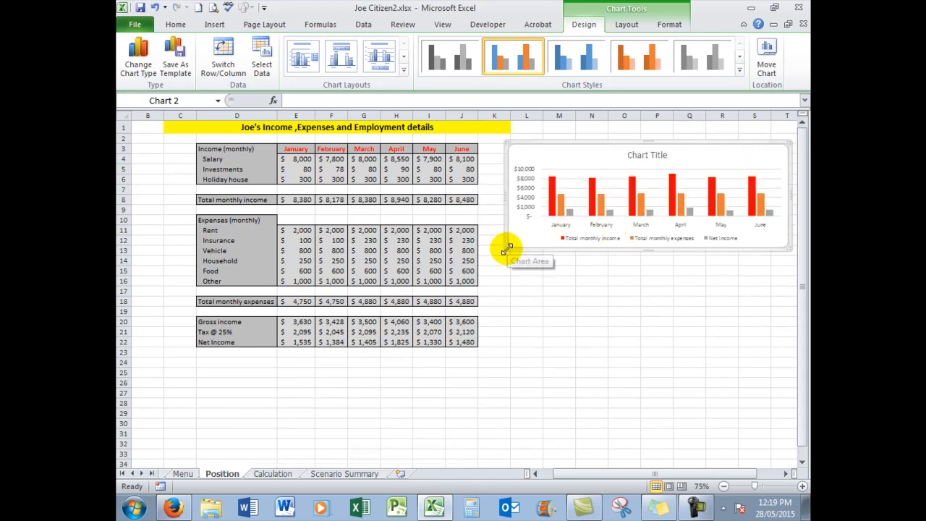
pyautogui.moveTo(507, 249); pyautogui.dragTo(490, 348)
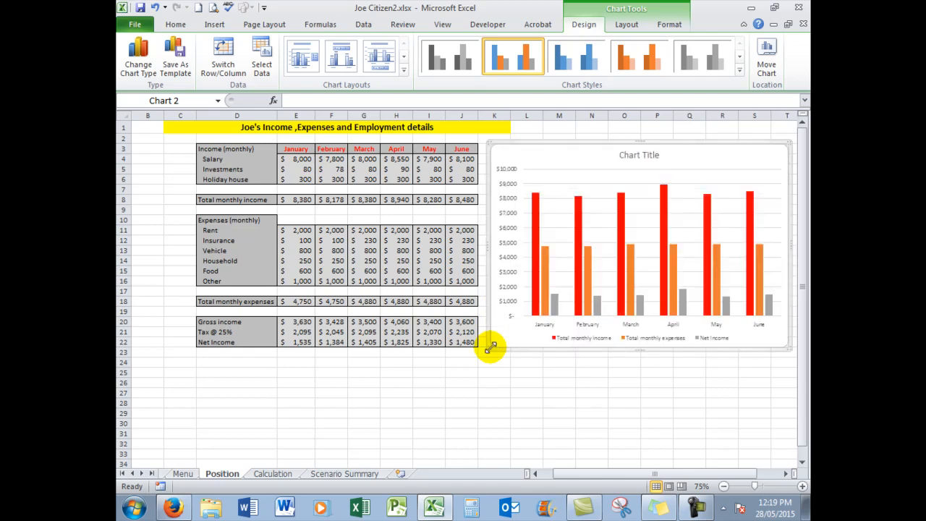
# Step: Place the chart title above the chart and change its text to "Joe's Position"
pyautogui.click(627, 26)
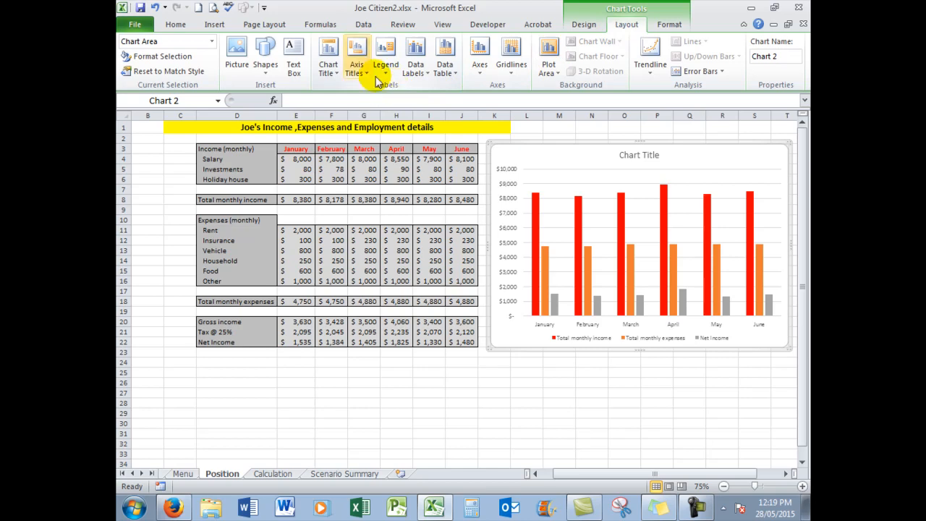
pyautogui.click(327, 49)
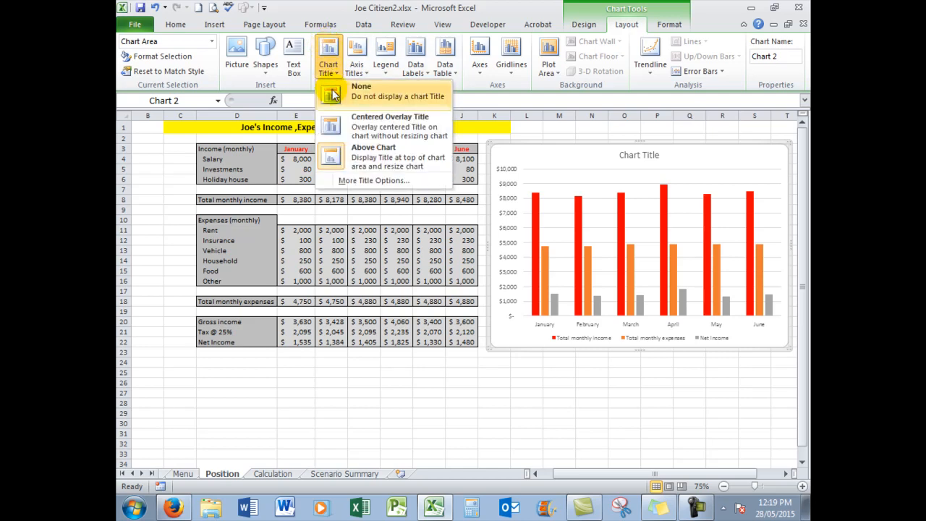
pyautogui.click(373, 157)
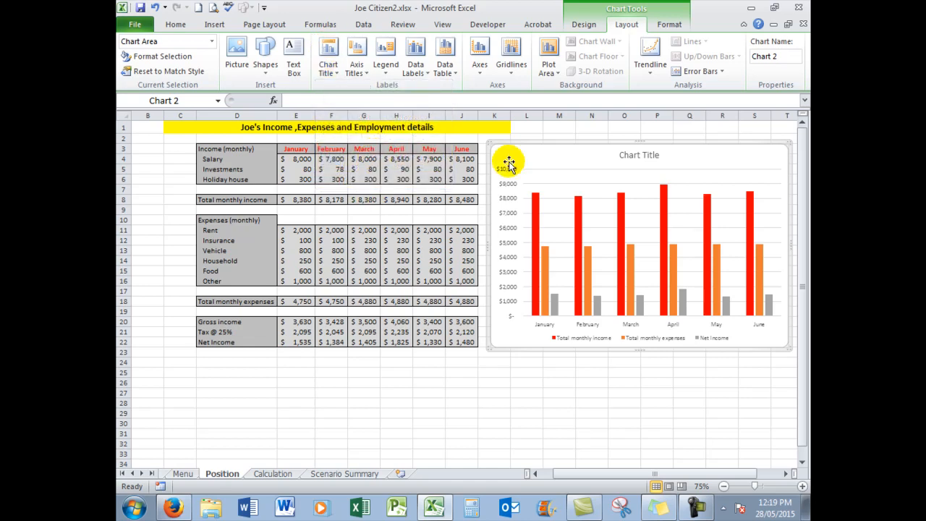
pyautogui.click(638, 157)
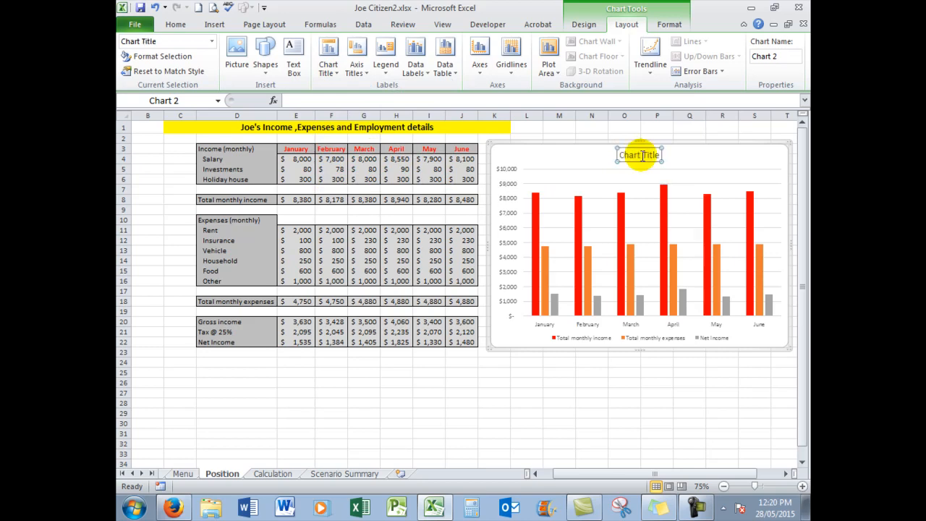
pyautogui.write('J')
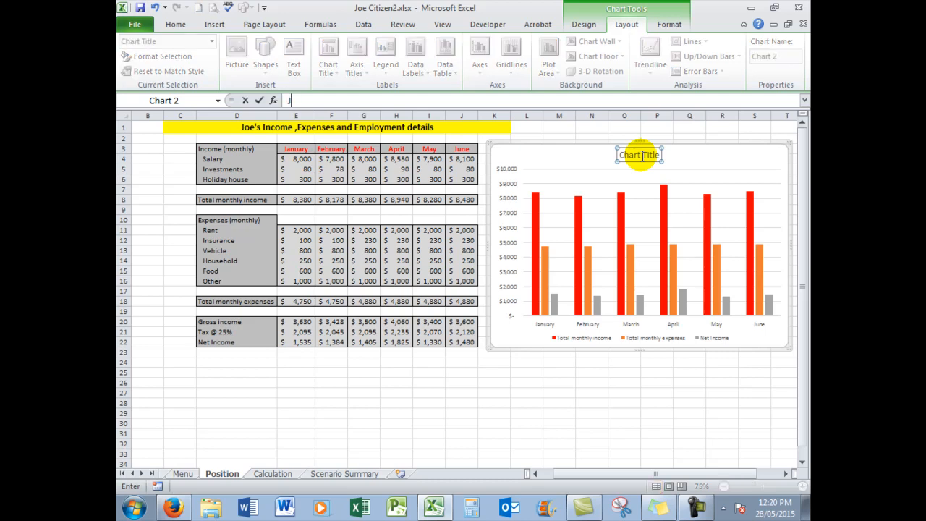
pyautogui.write("oe's Position")
pyautogui.press('Return')
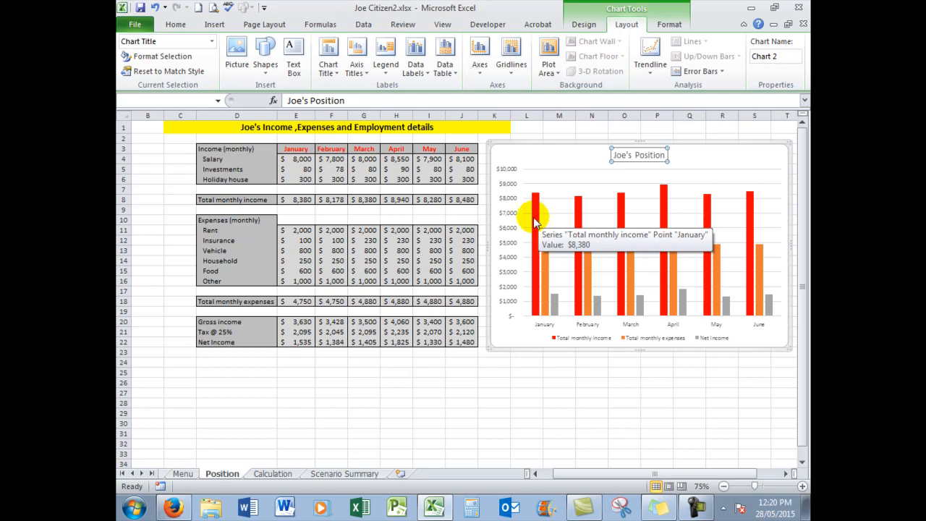
# Step: Try the black-background chart styles with blue columns and with gold columns
pyautogui.click(584, 25)
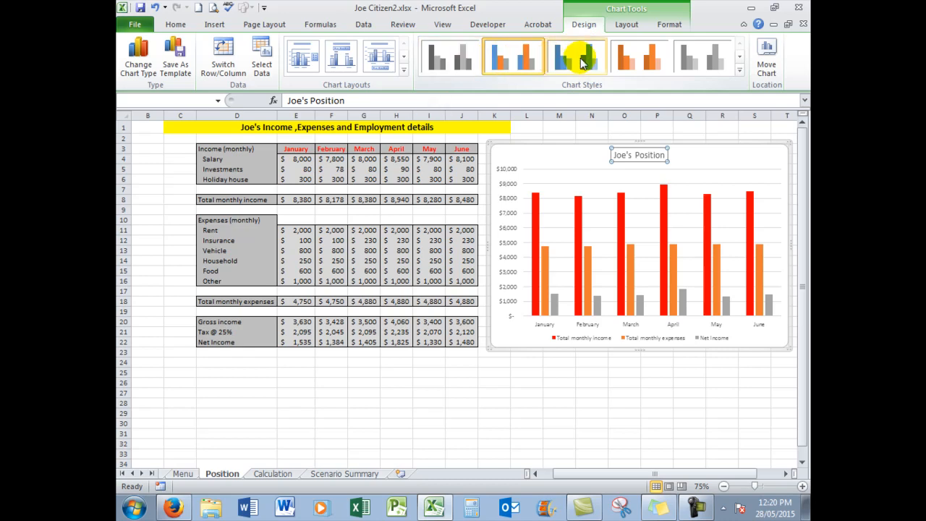
pyautogui.click(738, 72)
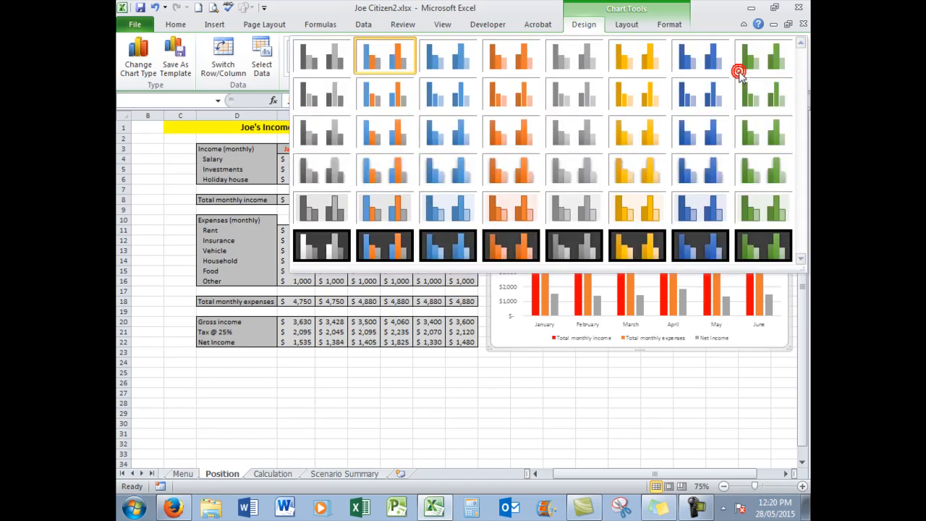
pyautogui.click(699, 240)
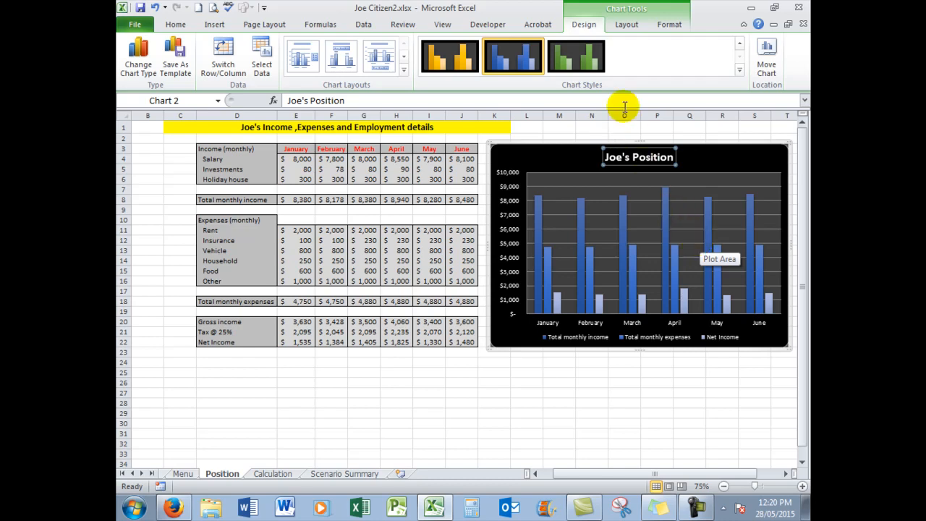
pyautogui.click(739, 73)
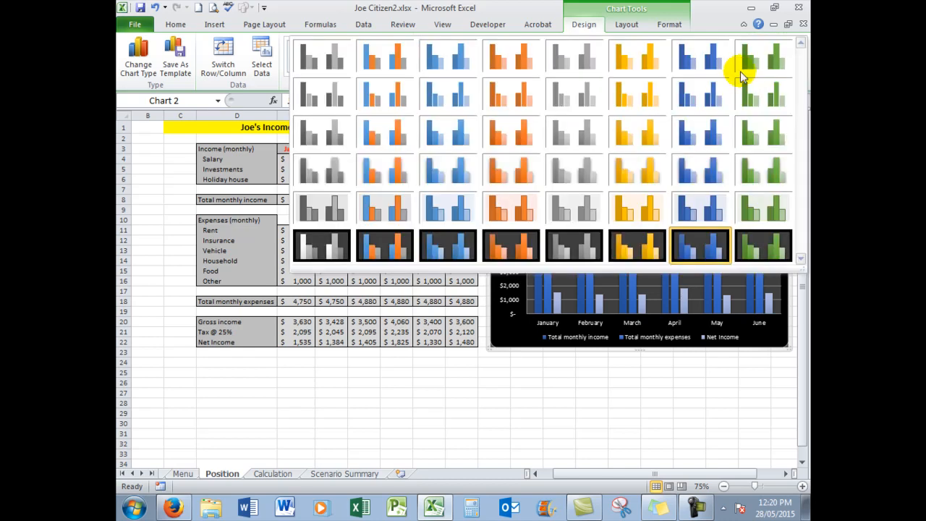
pyautogui.click(623, 245)
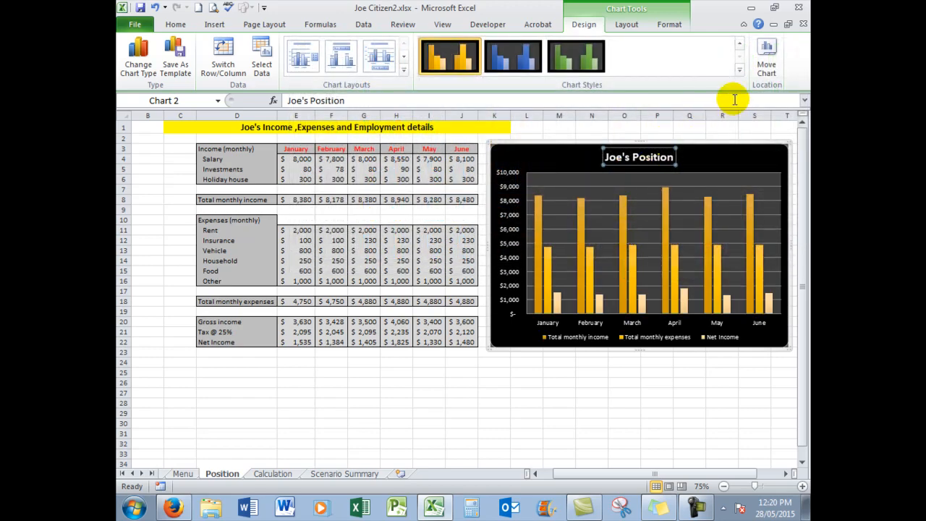
# Step: Apply the multicoloured blue and orange chart style from the fourth row of the style gallery
pyautogui.click(739, 73)
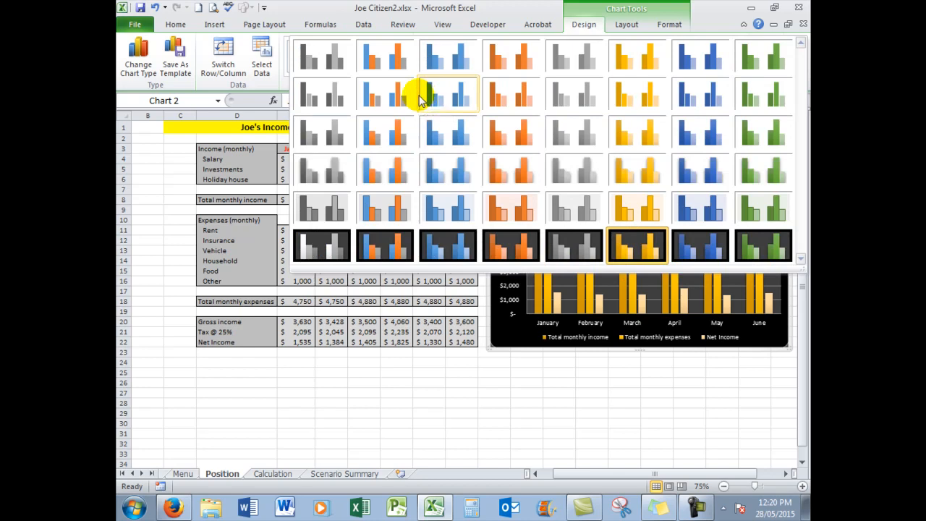
pyautogui.click(382, 171)
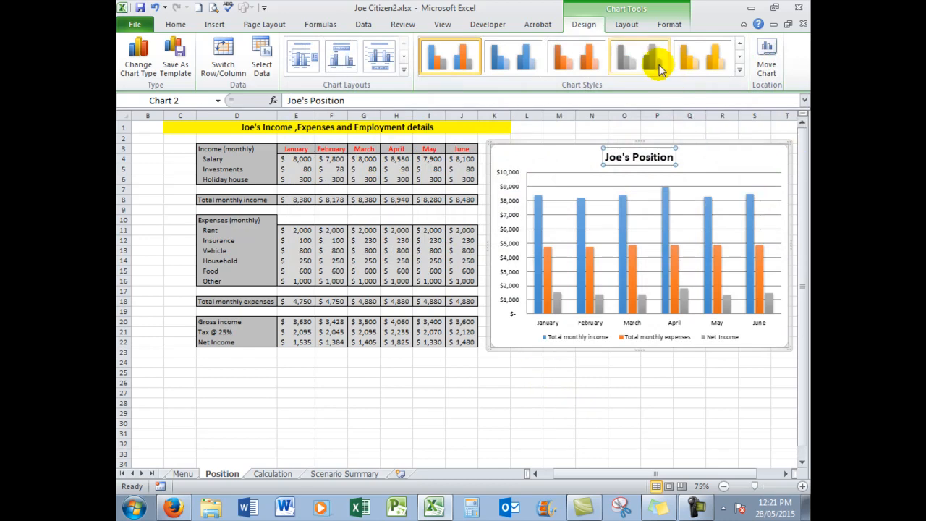
# Step: Add a primary vertical axis title with vertical text reading "Monthly Income" and deselect the chart
pyautogui.click(626, 26)
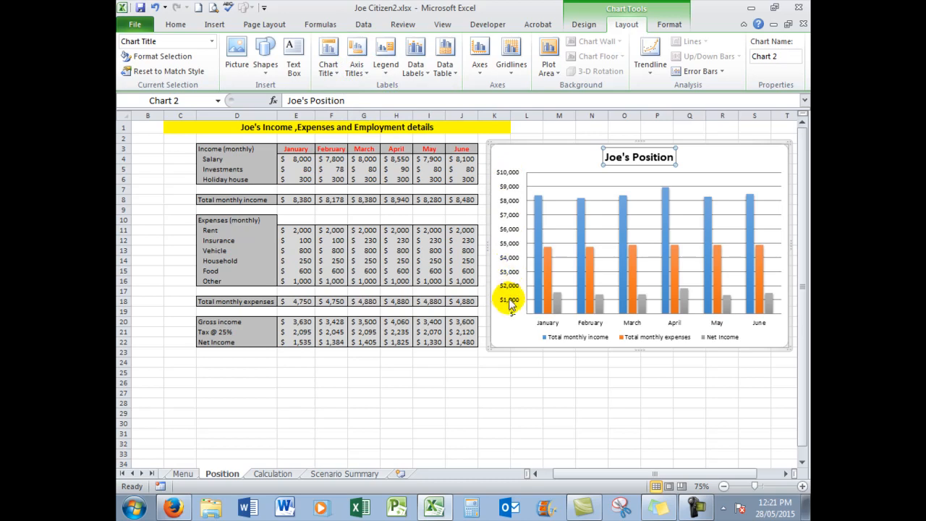
pyautogui.click(367, 79)
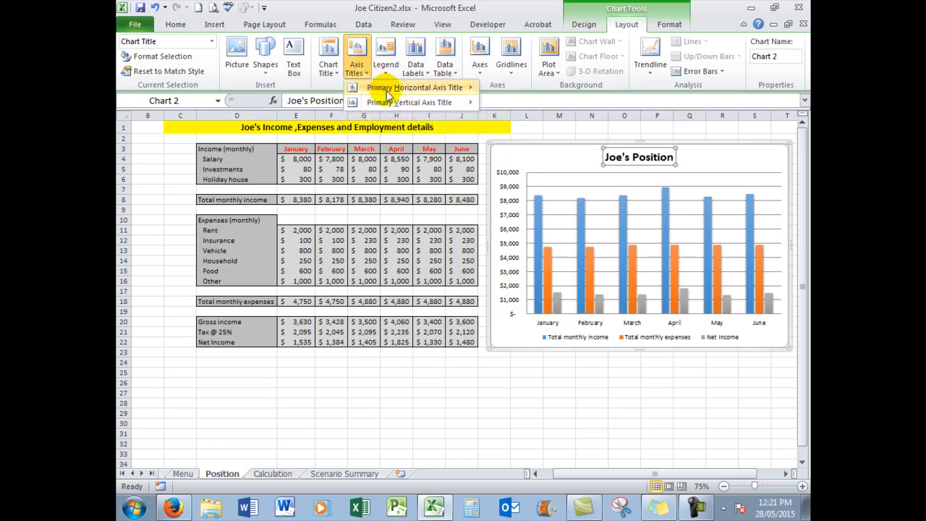
pyautogui.moveTo(392, 104)
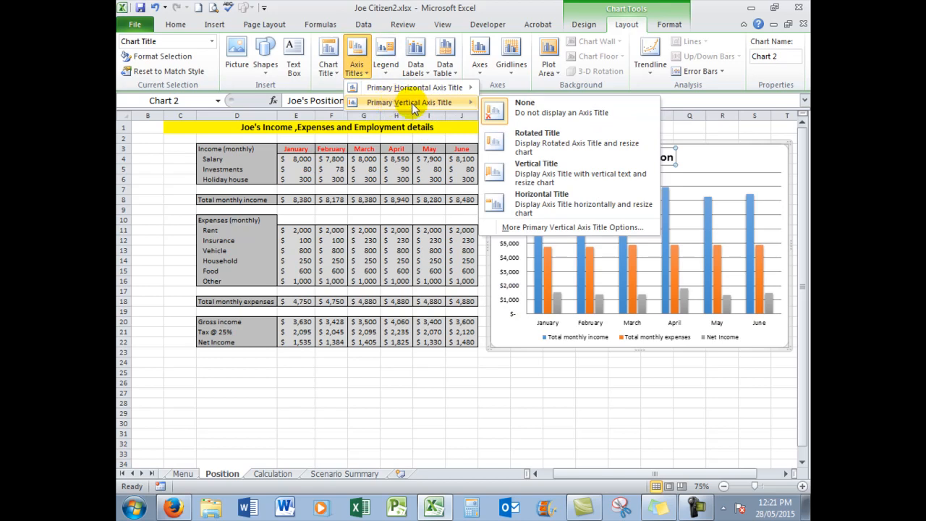
pyautogui.click(541, 169)
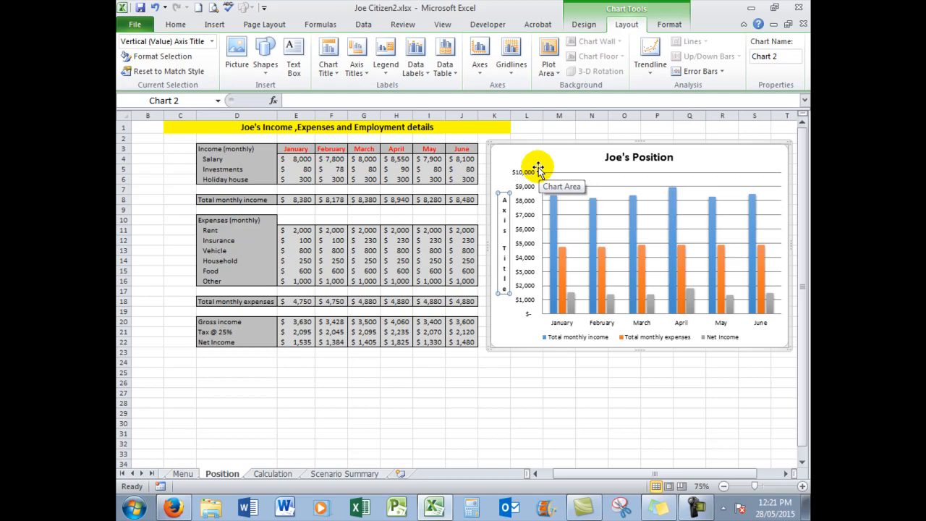
pyautogui.write('Month')
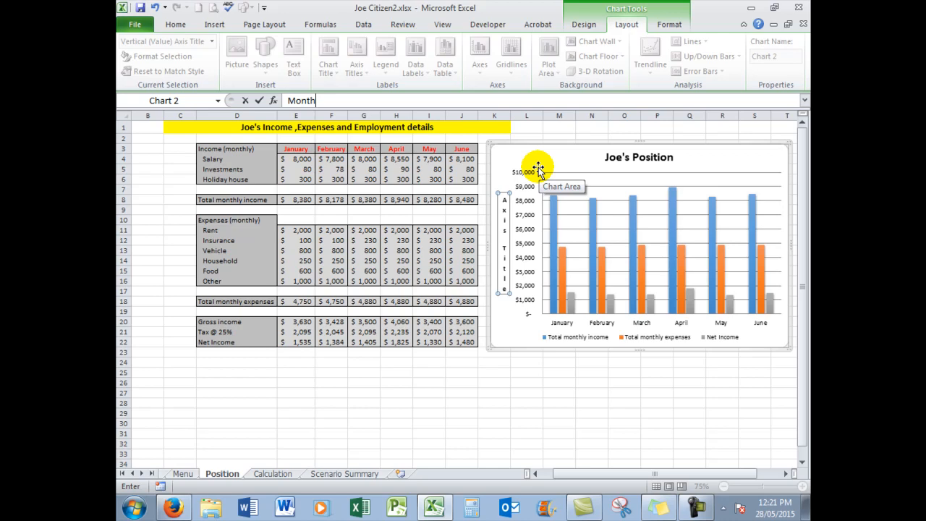
pyautogui.write('ly Income')
pyautogui.press('Return')
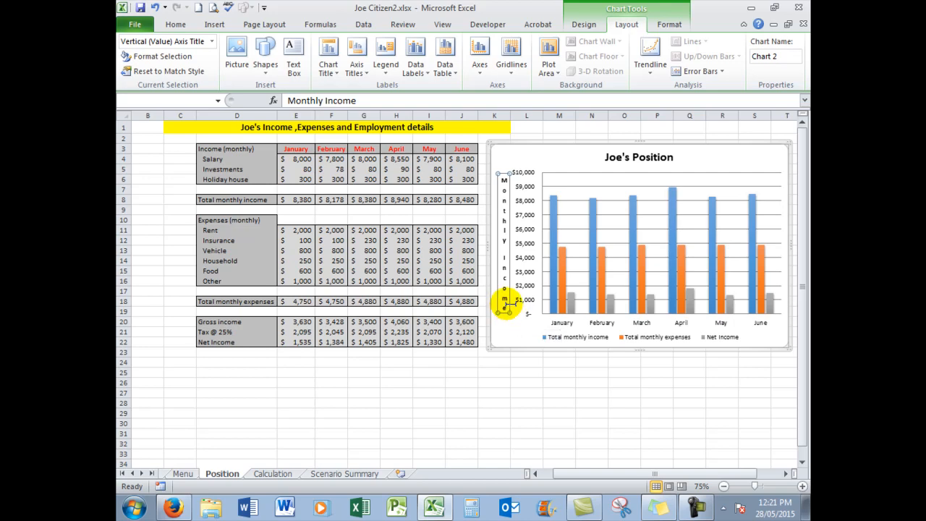
pyautogui.rightClick(512, 293)
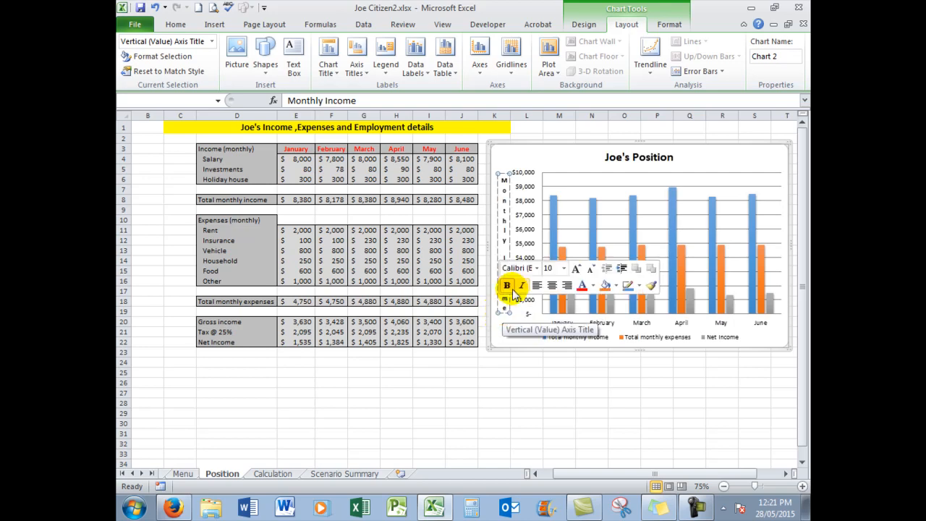
pyautogui.click(581, 376)
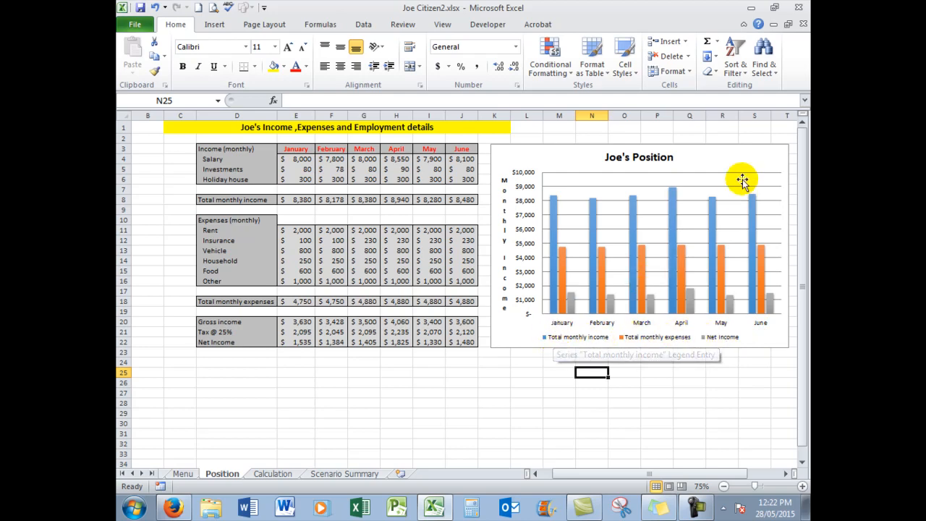
# Step: Turn the chart's legend off and show it again at the bottom of the chart
pyautogui.click(762, 159)
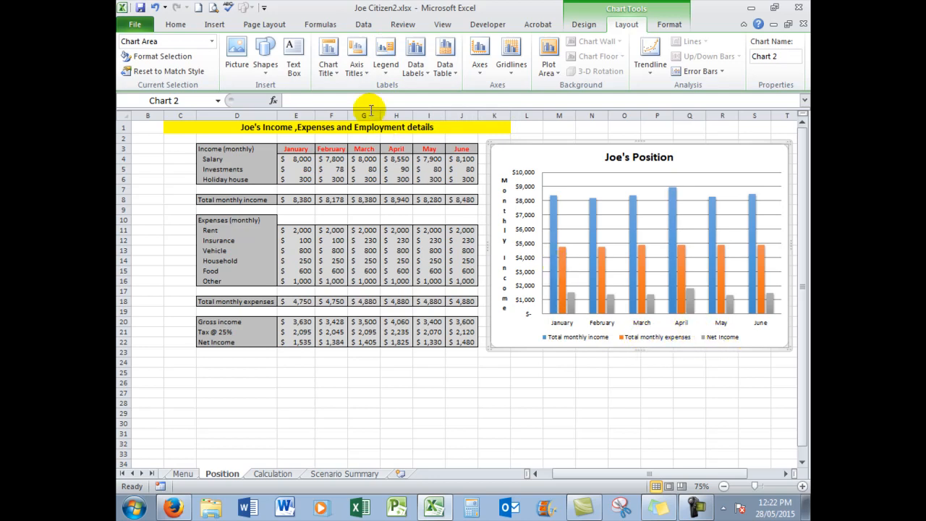
pyautogui.click(388, 72)
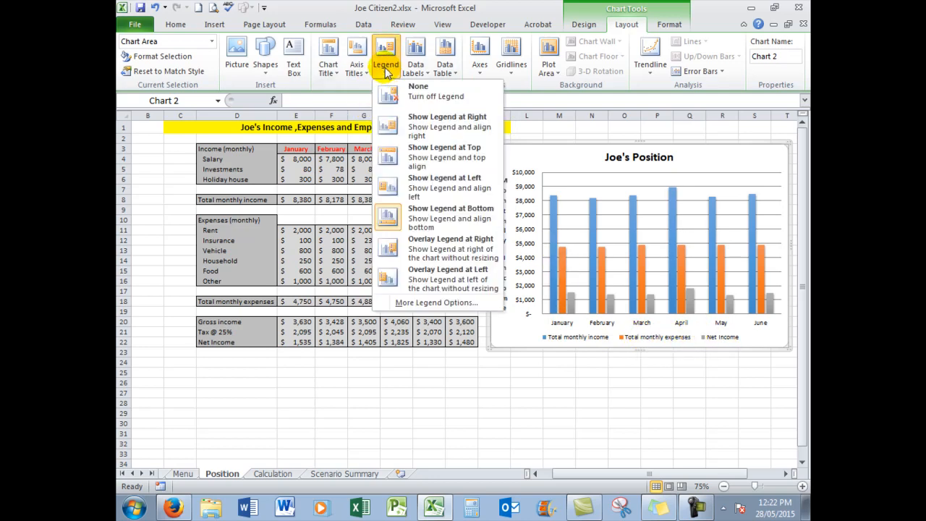
pyautogui.click(422, 90)
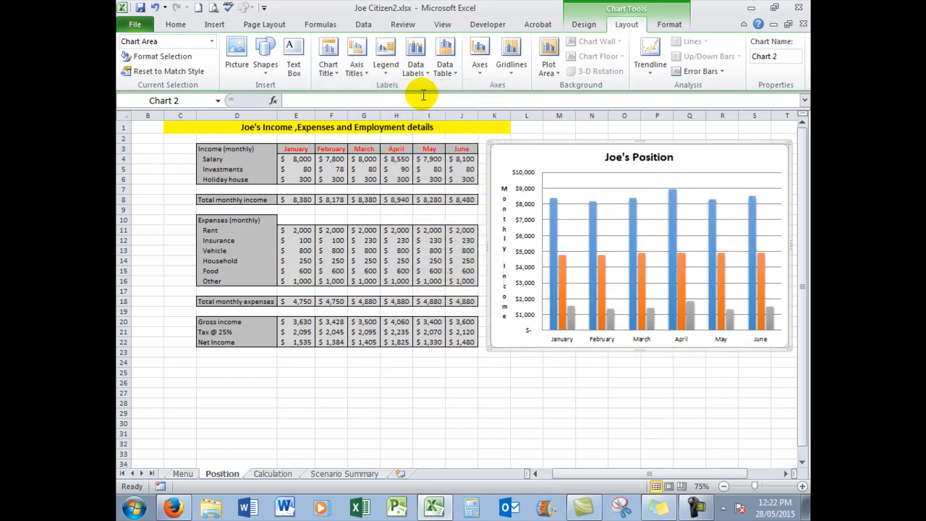
pyautogui.click(387, 66)
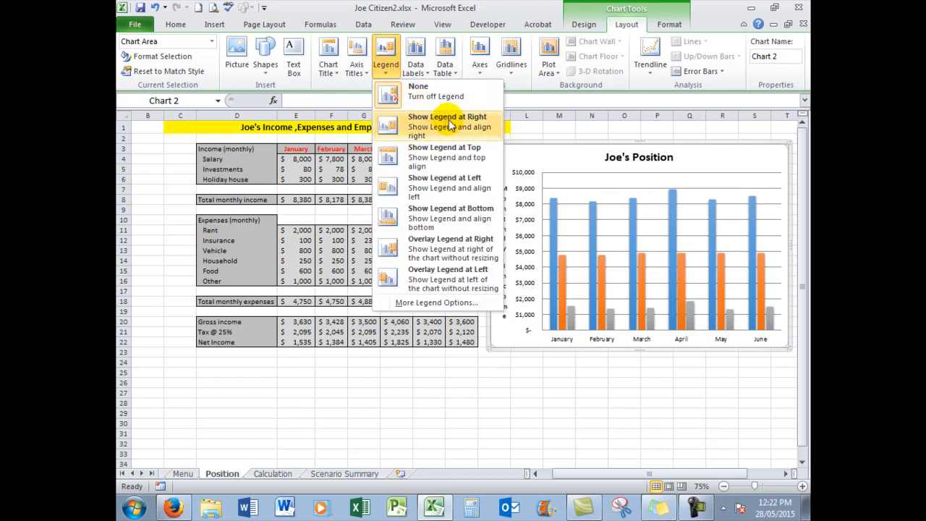
pyautogui.click(444, 215)
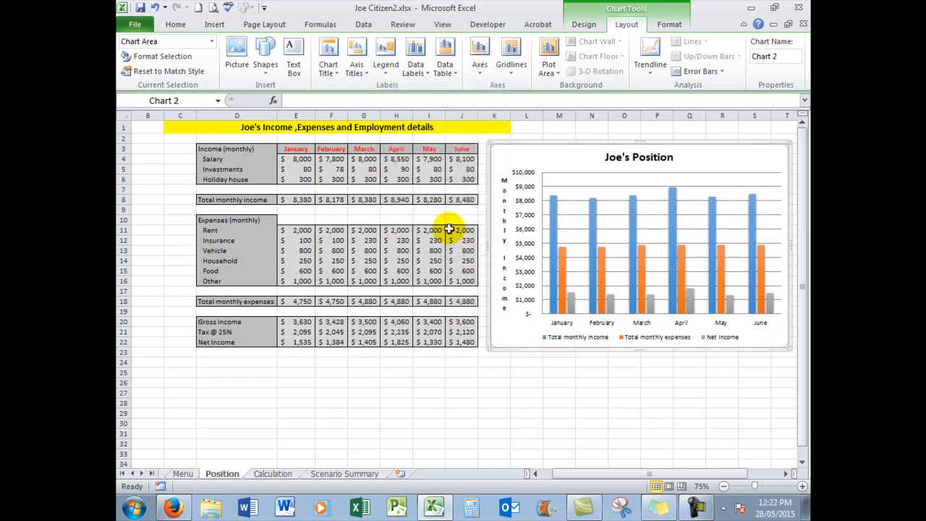
# Step: Display data labels at the outside end of the chart's columns and turn them off again
pyautogui.click(425, 70)
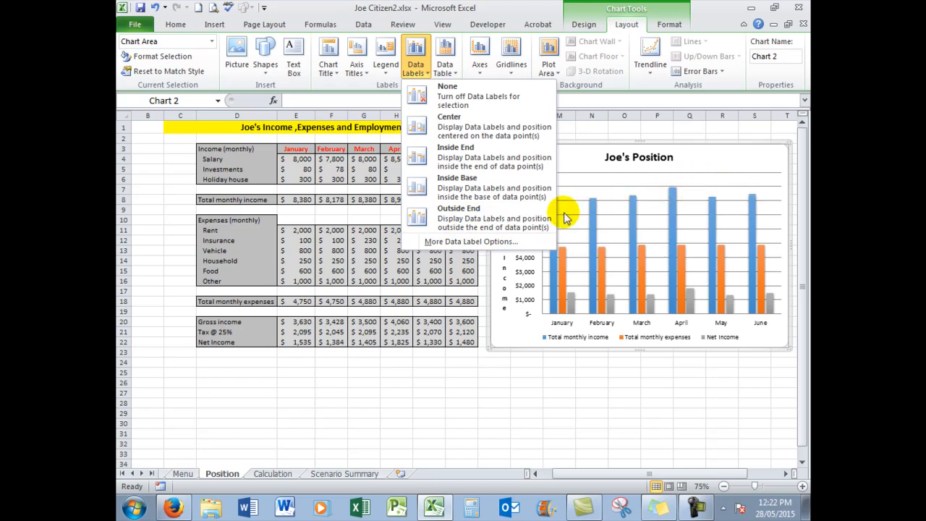
pyautogui.click(465, 212)
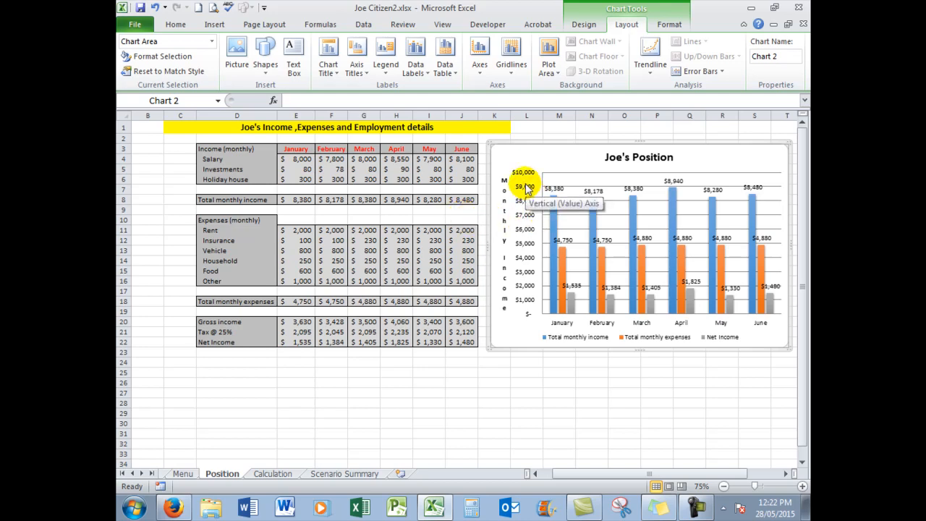
pyautogui.moveTo(526, 189)
pyautogui.mouseDown()
pyautogui.moveTo(528, 251)
pyautogui.moveTo(527, 197)
pyautogui.mouseUp()
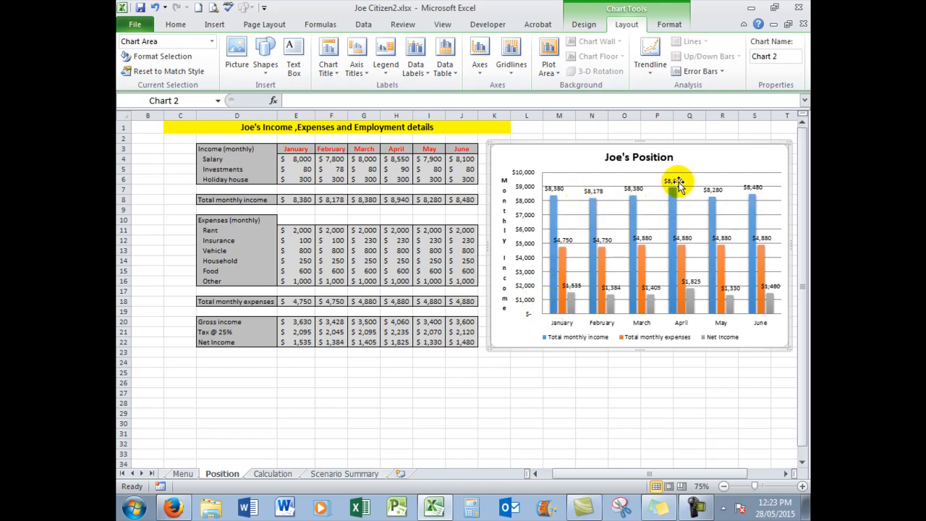
pyautogui.click(414, 76)
pyautogui.click(453, 95)
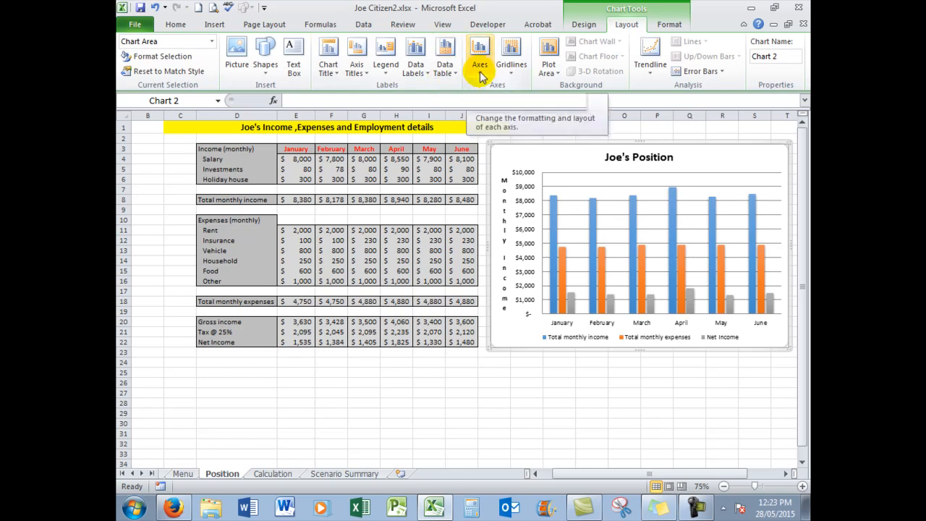
# Step: Set the chart's primary horizontal axis to show without labels or tick marks
pyautogui.click(480, 75)
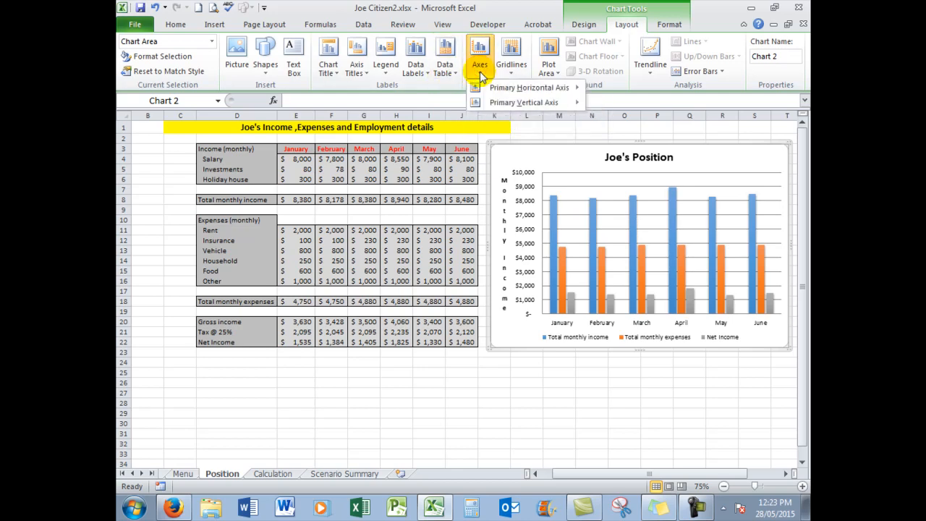
pyautogui.moveTo(509, 90)
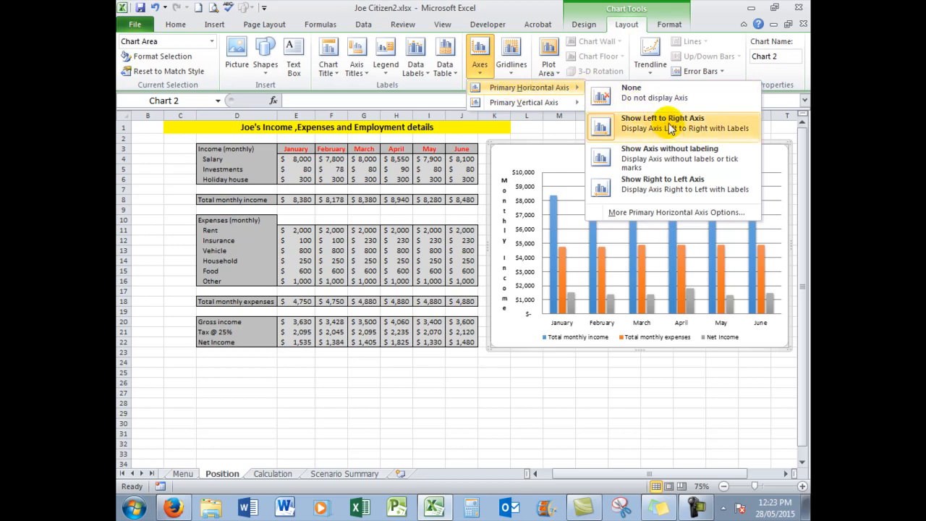
pyautogui.click(658, 153)
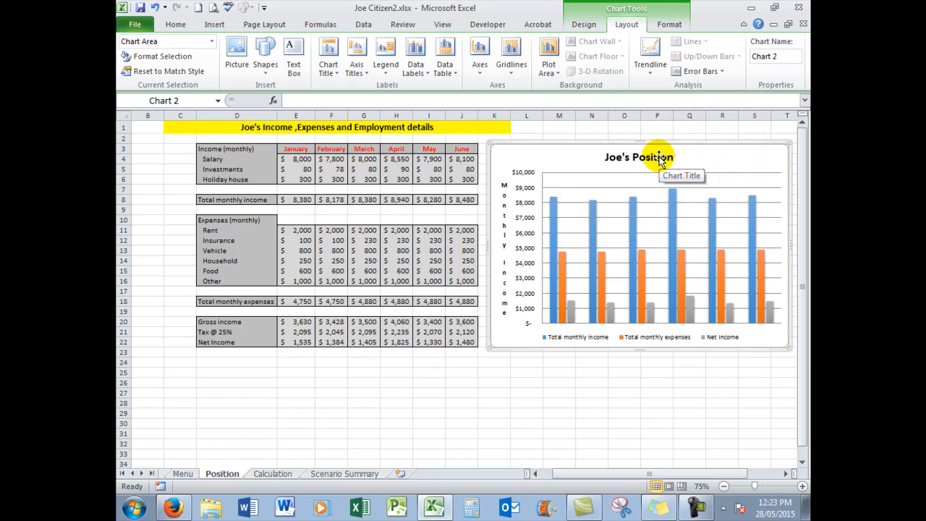
# Step: Display the chart's primary horizontal axis left to right with labels
pyautogui.click(480, 65)
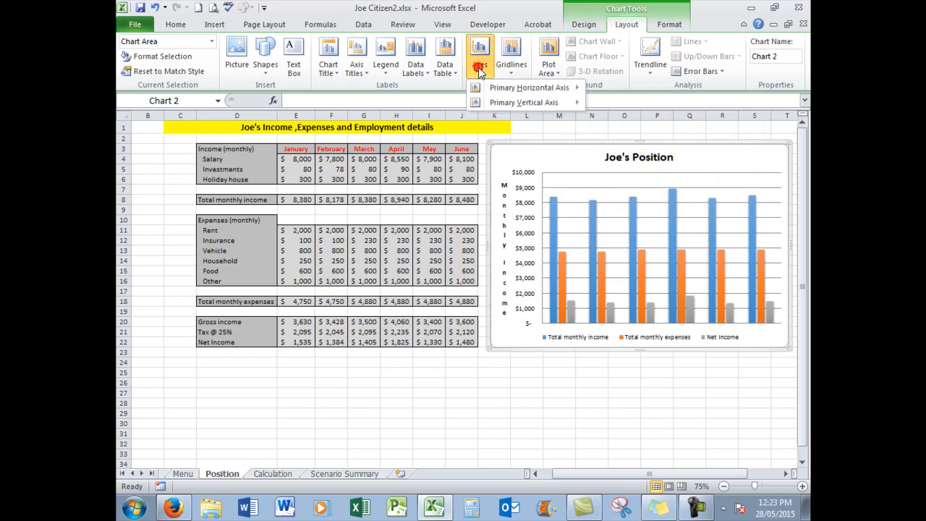
pyautogui.moveTo(521, 88)
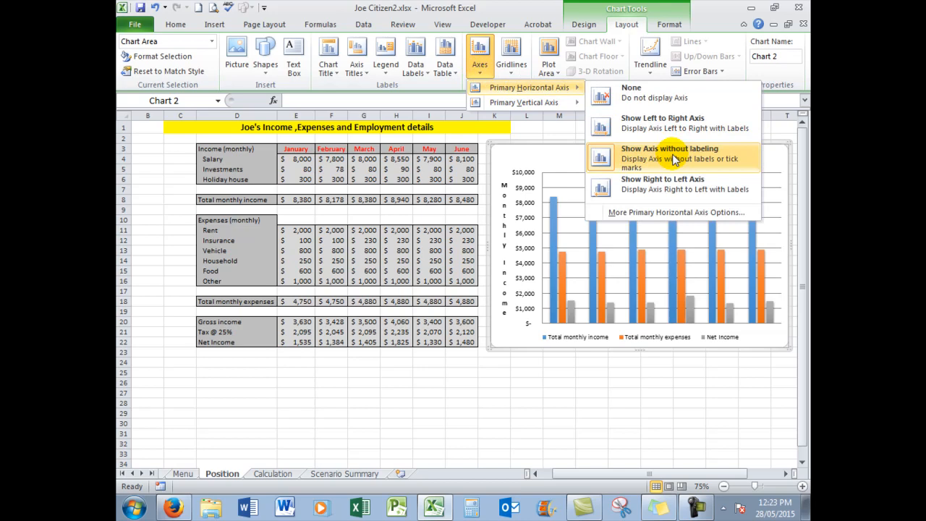
pyautogui.click(659, 125)
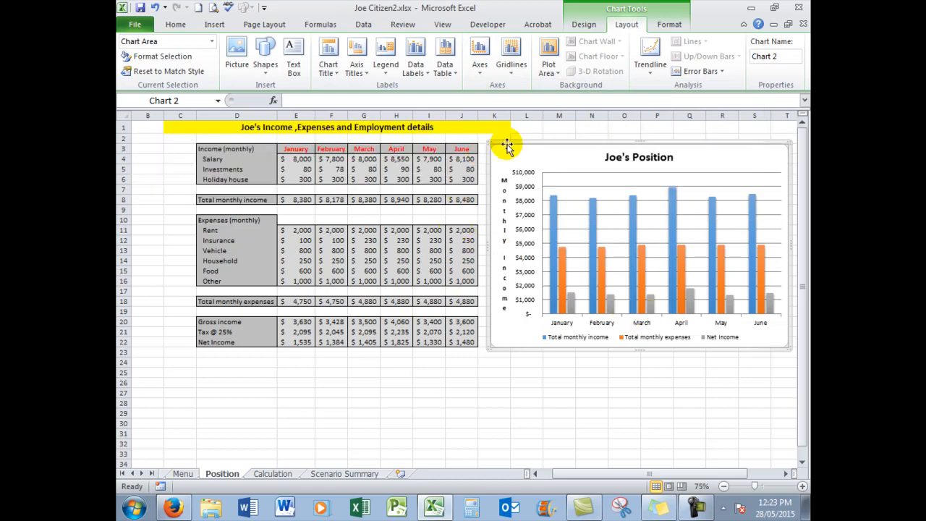
# Step: Switch the chart's primary horizontal gridlines to minor units and back to major gridlines only
pyautogui.click(510, 73)
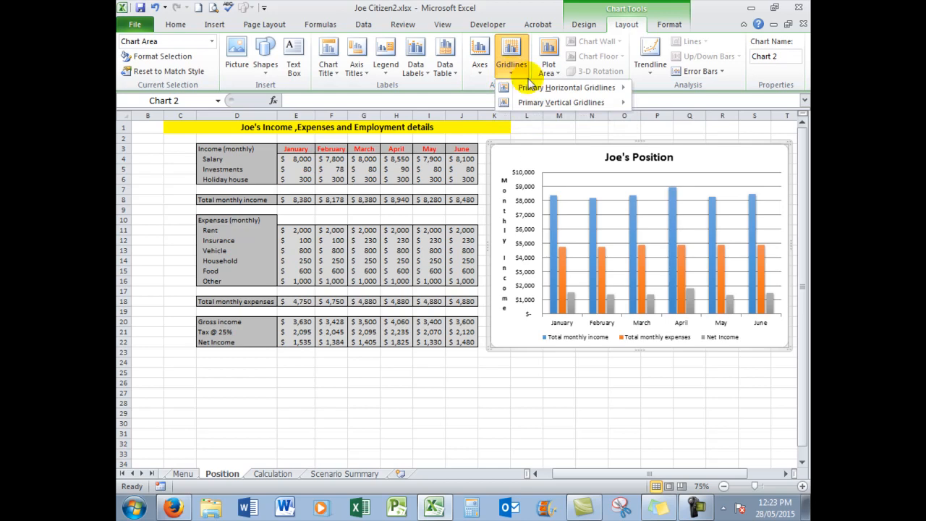
pyautogui.moveTo(557, 95)
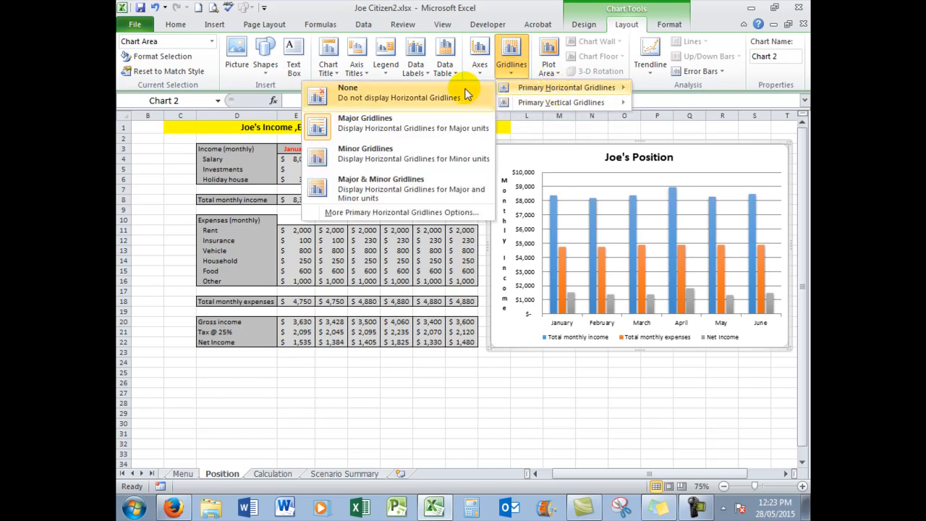
pyautogui.click(386, 159)
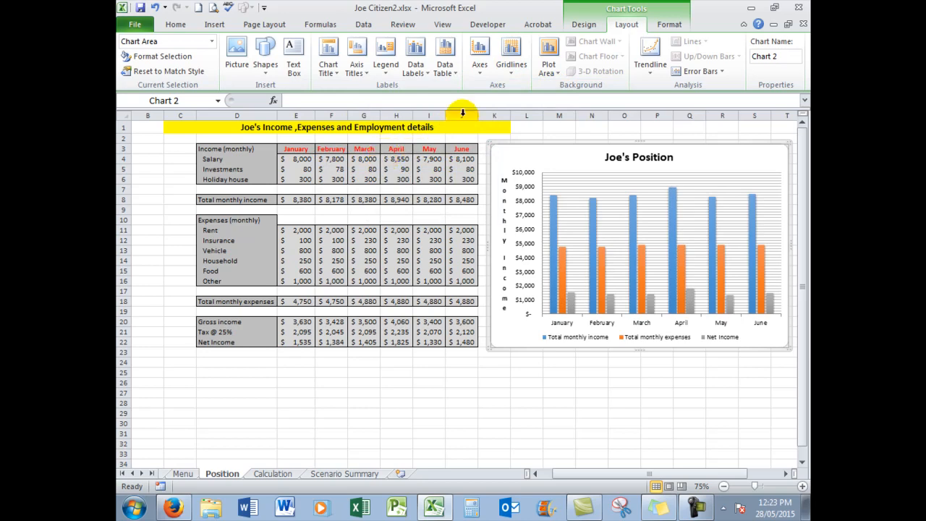
pyautogui.click(510, 69)
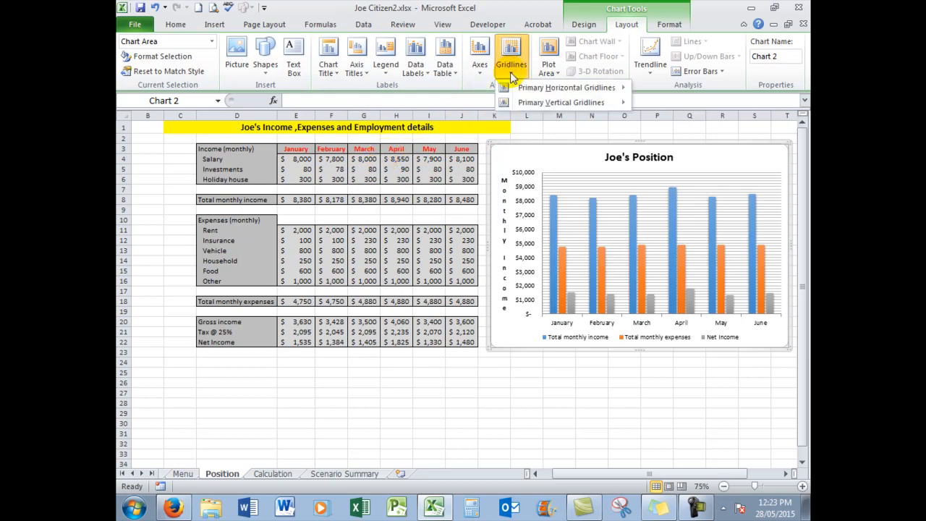
pyautogui.moveTo(526, 90)
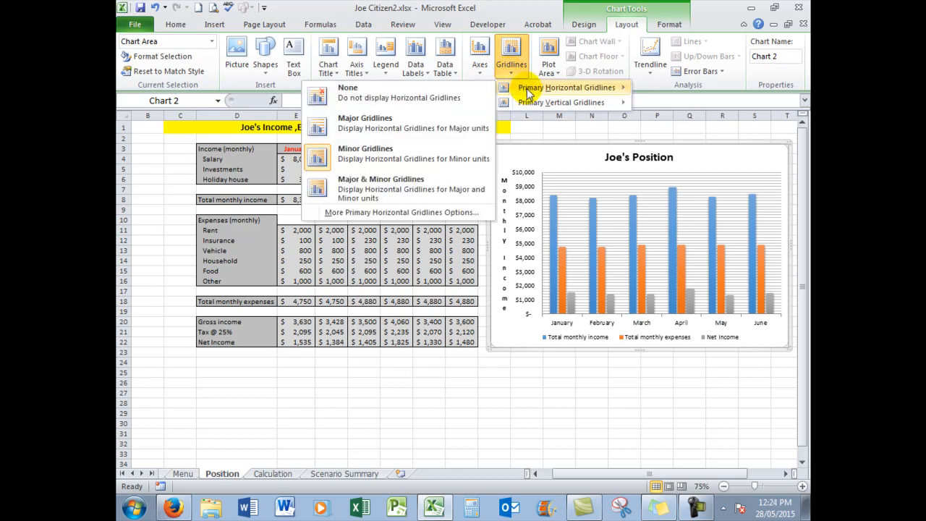
pyautogui.click(410, 129)
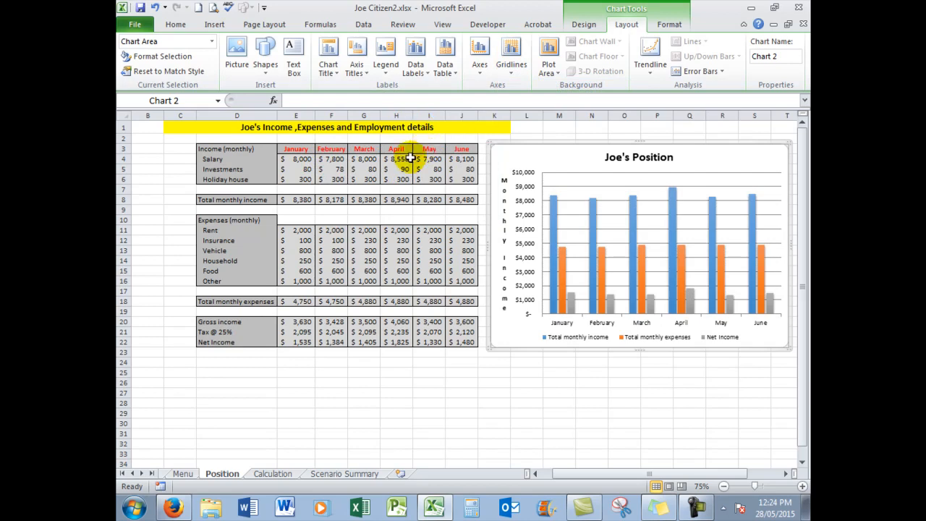
pyautogui.click(557, 74)
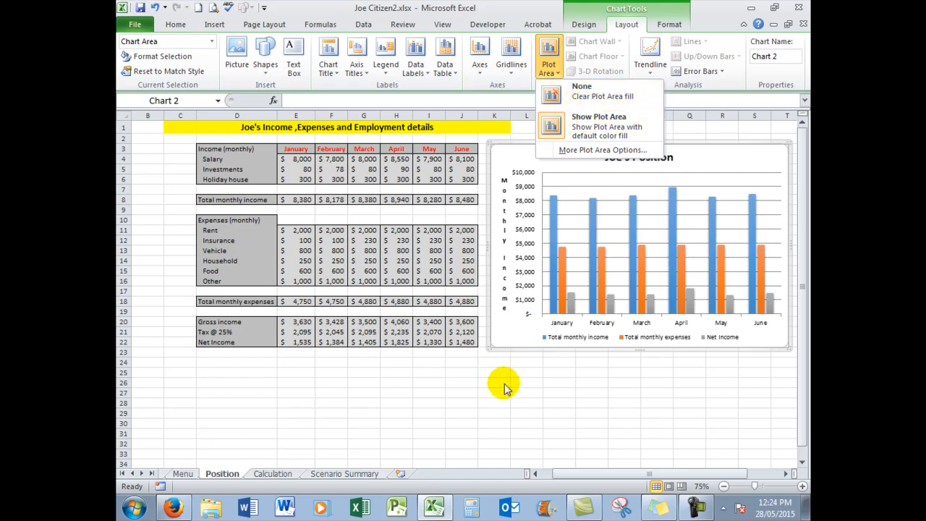
# Step: Draw a line arrow about 1.6 cm wide and 0.7 cm high pointing down to the top of April's income column
pyautogui.click(265, 72)
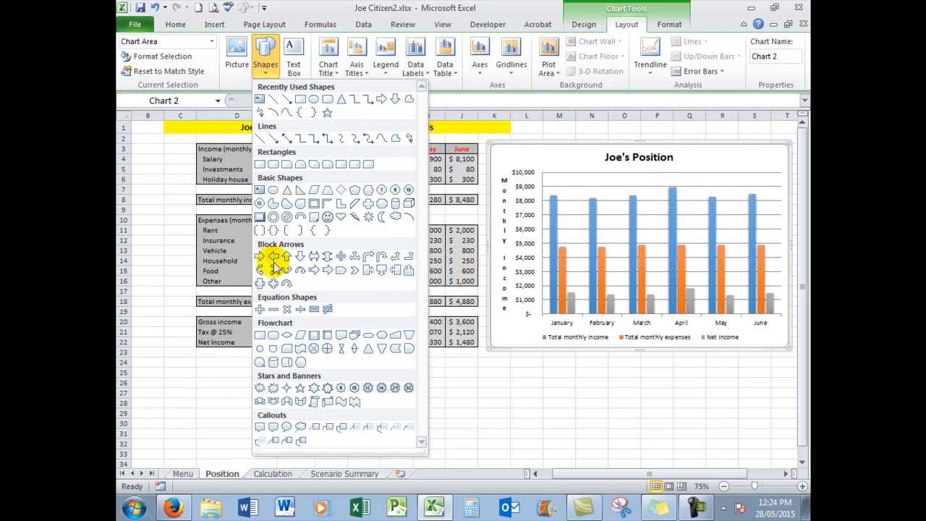
pyautogui.click(285, 97)
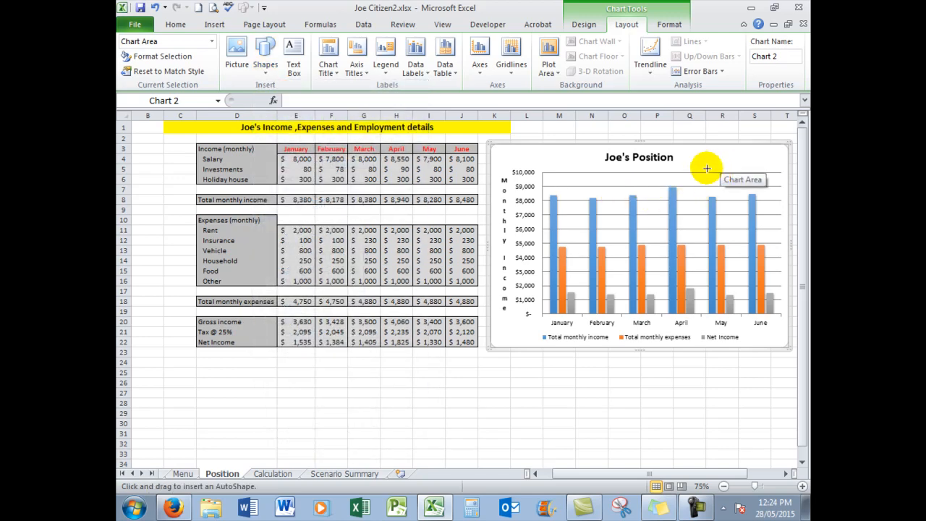
pyautogui.moveTo(708, 168); pyautogui.dragTo(676, 181)
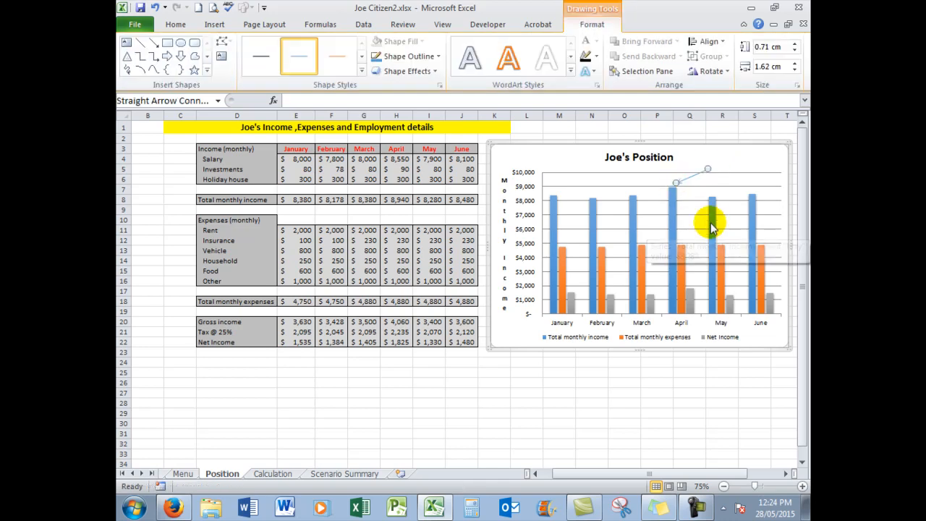
pyautogui.click(503, 331)
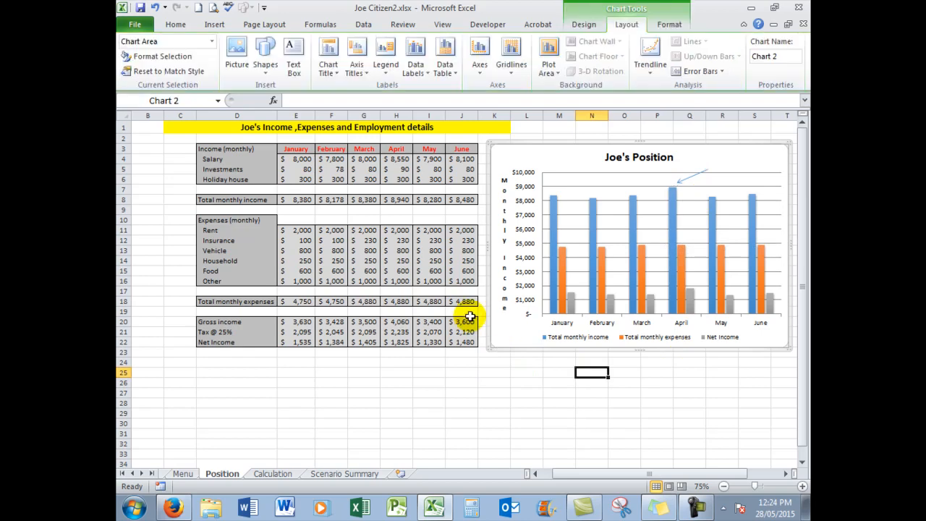
# Step: Add a text box reading "Extra income" beside the arrow's tail and enlarge it upward so the text sits above the plot area
pyautogui.click(219, 26)
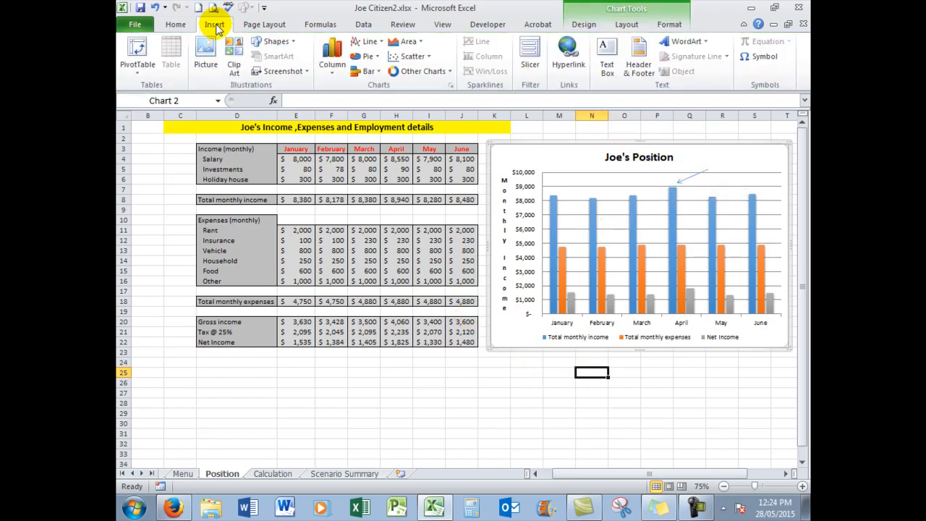
pyautogui.click(611, 52)
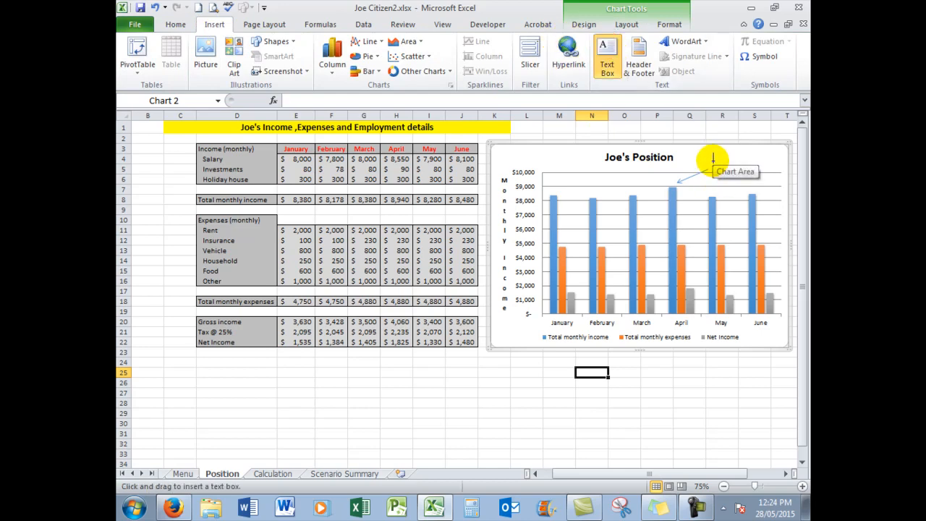
pyautogui.moveTo(713, 161); pyautogui.dragTo(780, 168)
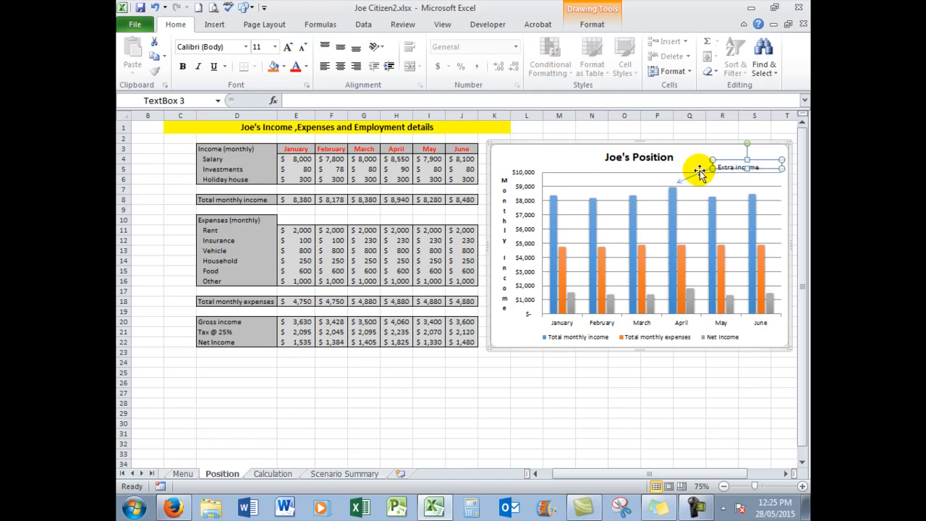
pyautogui.click(564, 159)
pyautogui.click(722, 163)
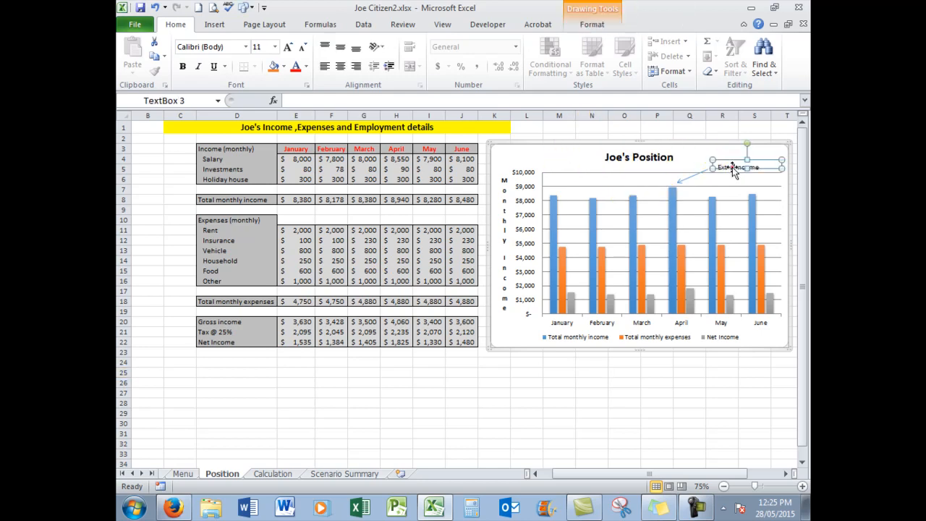
pyautogui.moveTo(713, 159); pyautogui.dragTo(713, 153)
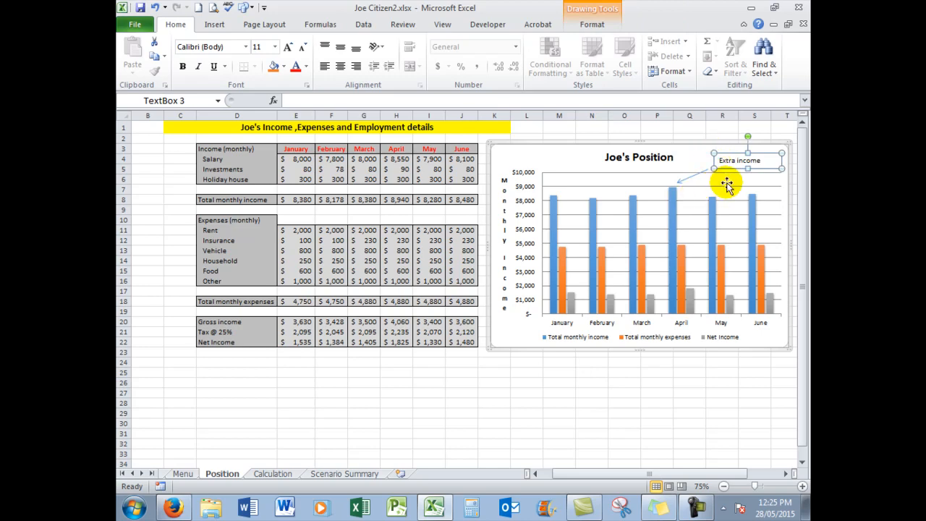
pyautogui.click(726, 184)
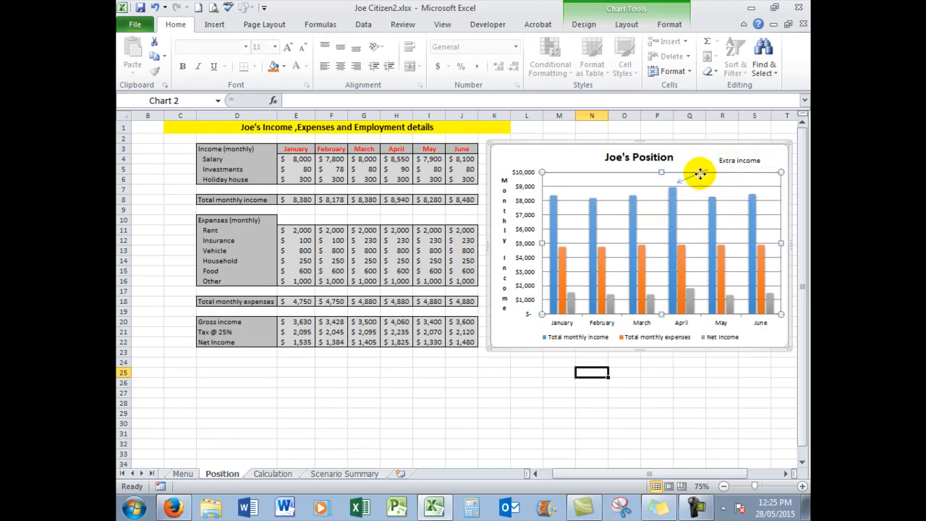
# Step: Extend the arrow's tail to meet the "Extra income" text and deselect the chart
pyautogui.click(700, 174)
pyautogui.moveTo(709, 169)
pyautogui.mouseDown()
pyautogui.moveTo(706, 160)
pyautogui.moveTo(717, 164)
pyautogui.mouseUp()
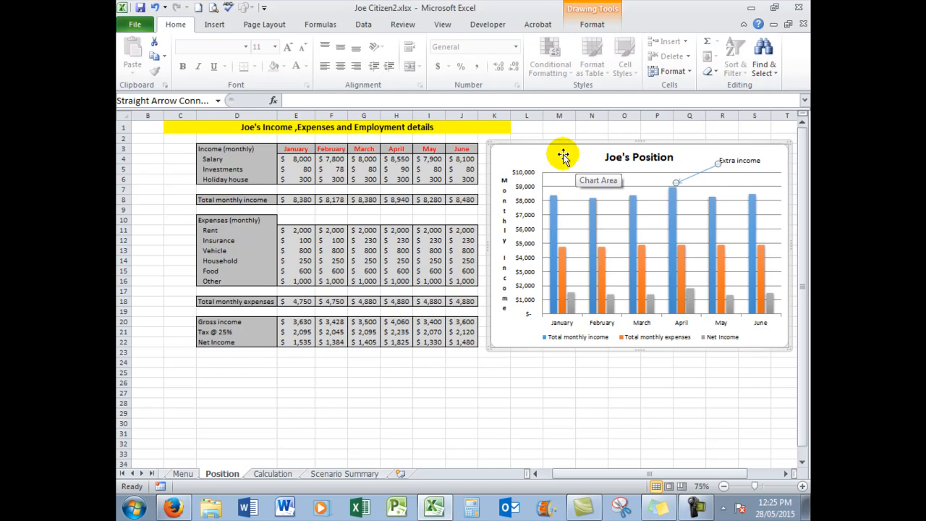
pyautogui.click(494, 360)
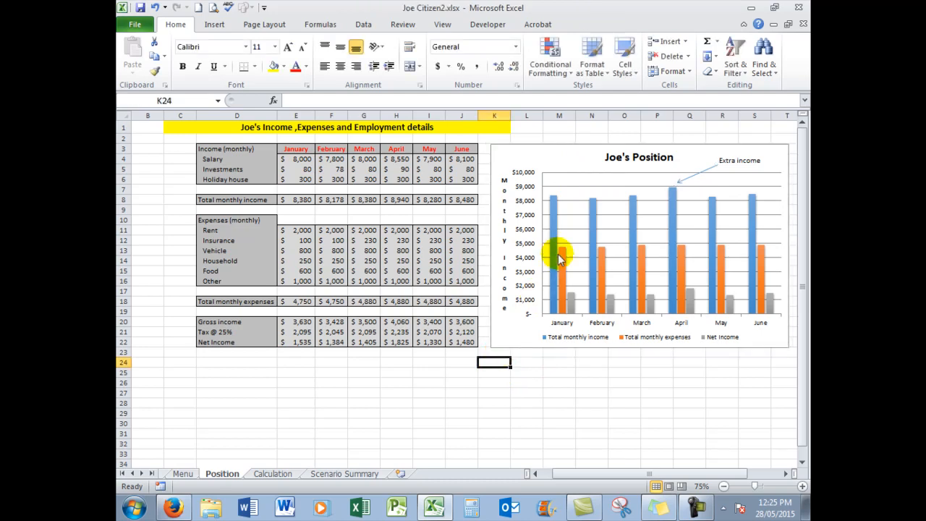
# Step: Format the Total monthly income series with a solid fill in standard green and deselect the chart
pyautogui.moveTo(554, 232)
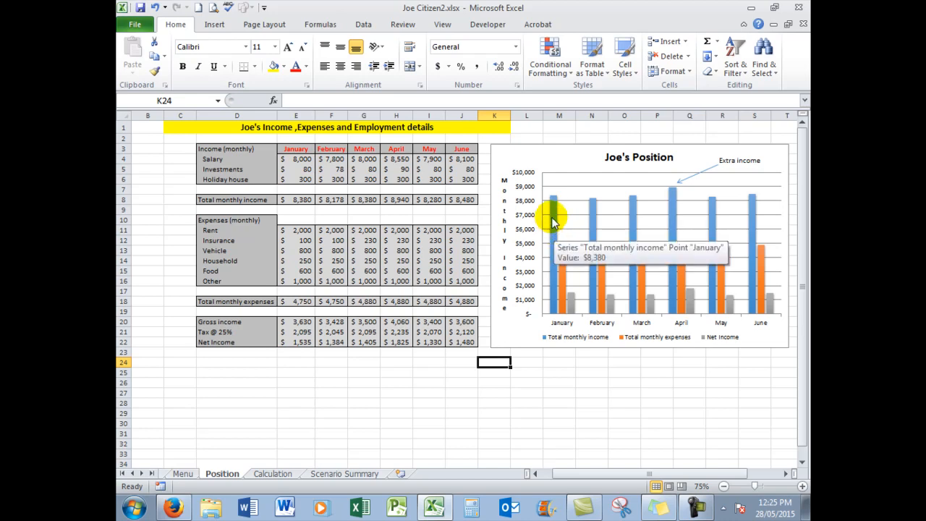
pyautogui.click(553, 222)
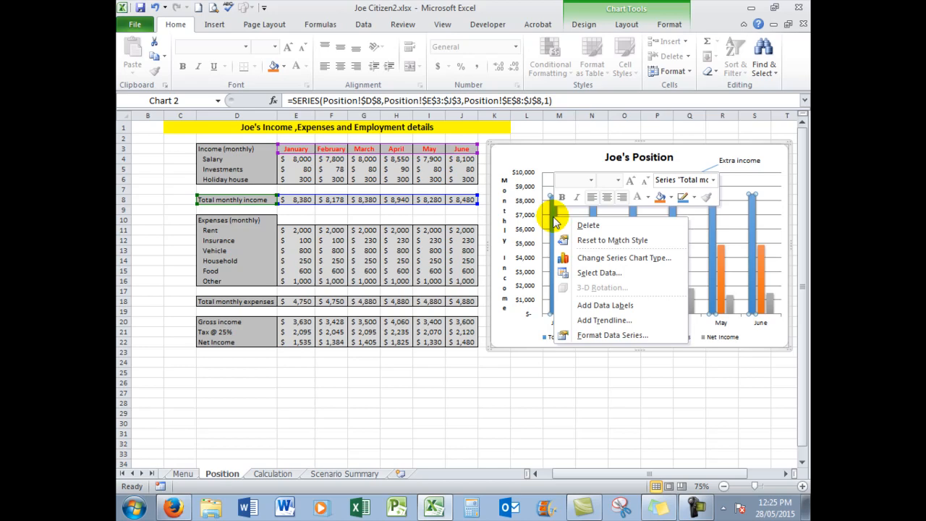
pyautogui.click(599, 336)
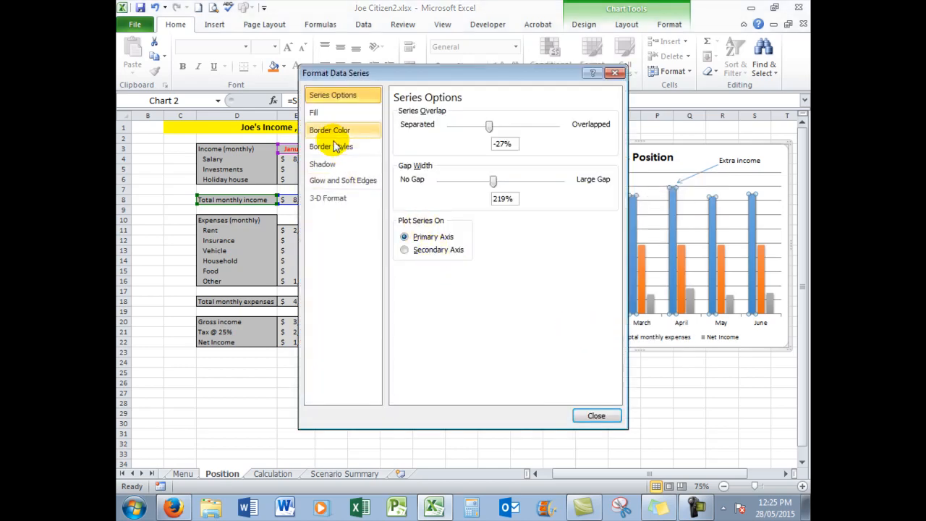
pyautogui.click(313, 113)
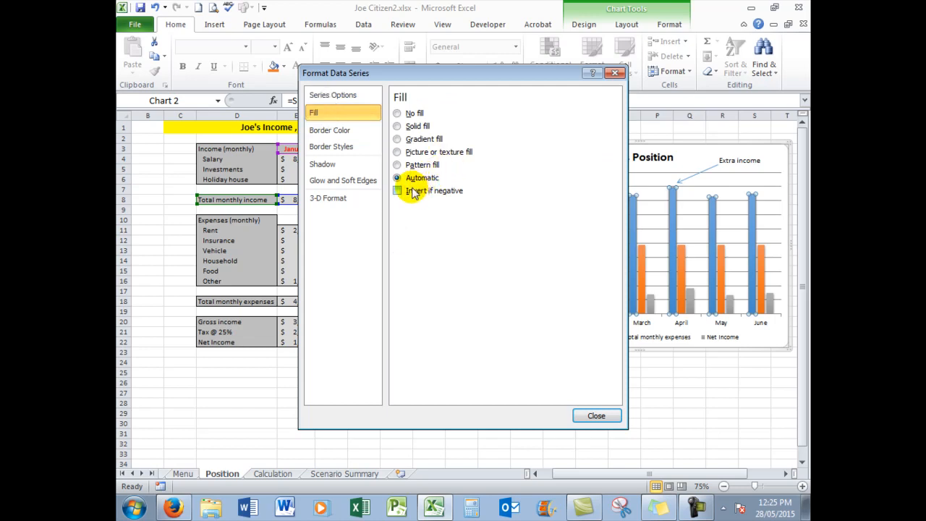
pyautogui.click(396, 126)
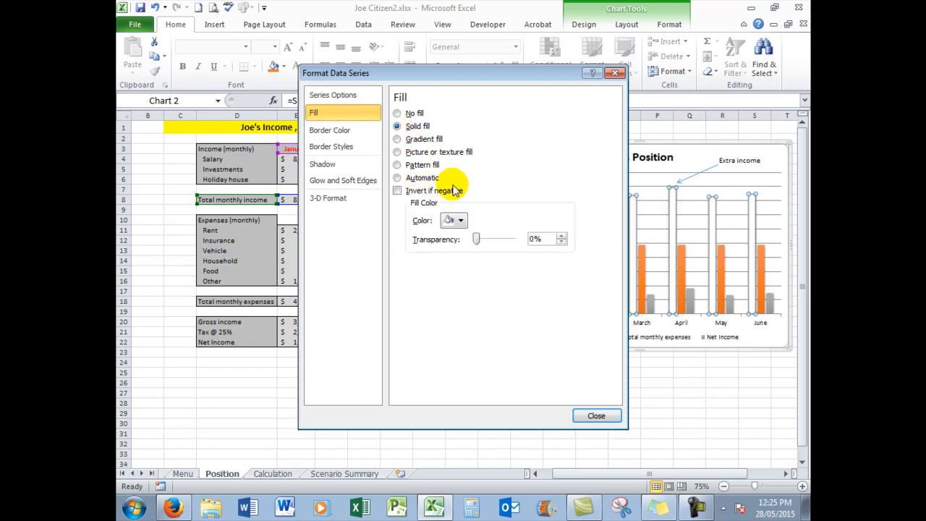
pyautogui.click(461, 221)
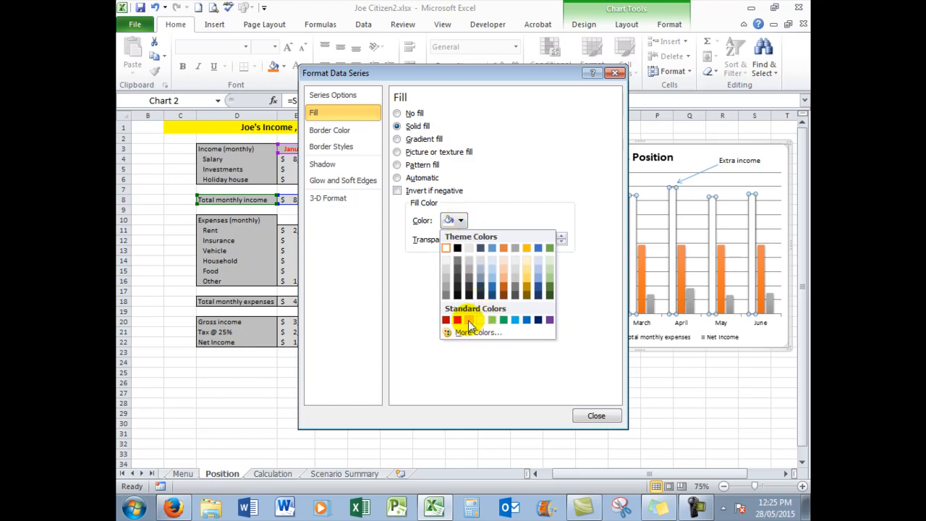
pyautogui.click(503, 320)
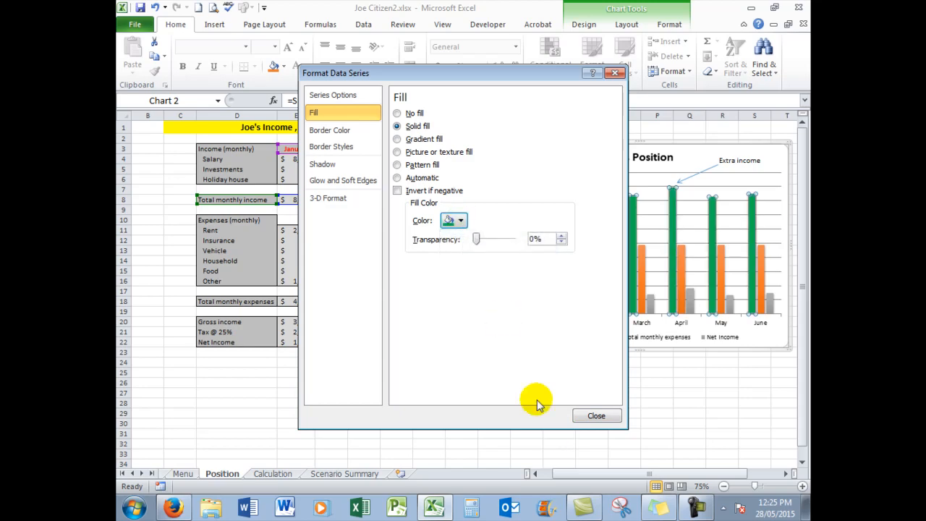
pyautogui.click(597, 423)
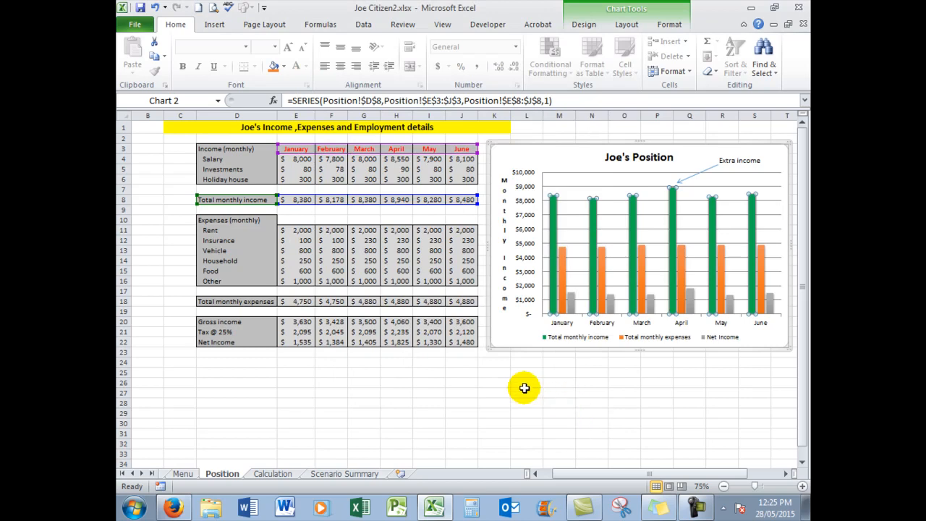
pyautogui.click(525, 391)
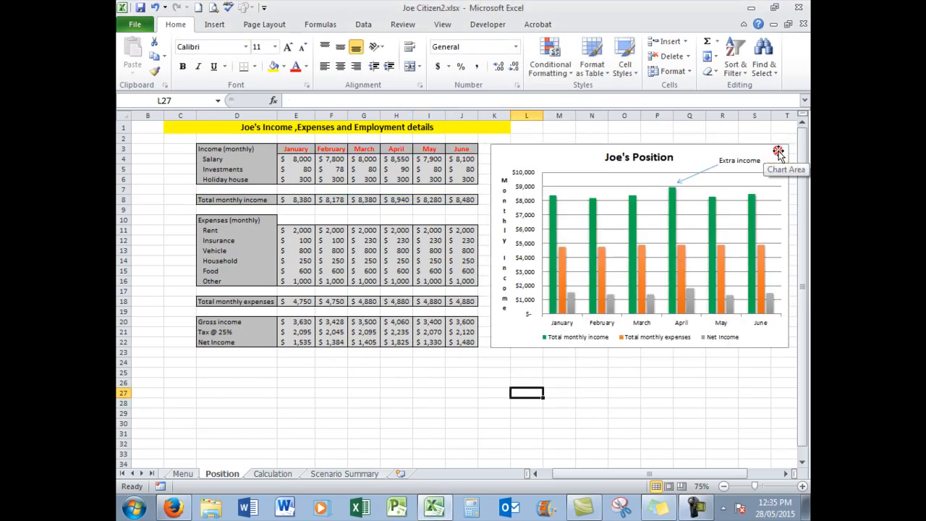
# Step: Show a data table without legend keys below the chart's columns
pyautogui.click(778, 153)
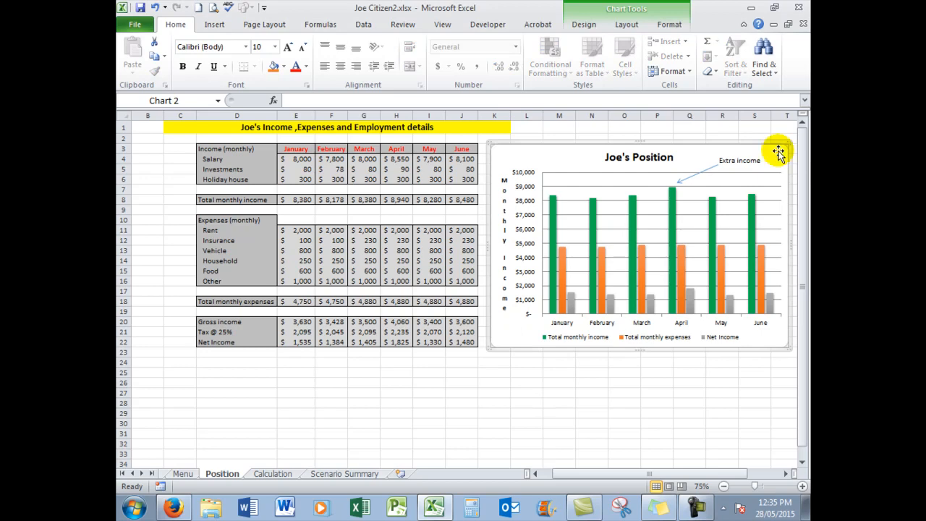
pyautogui.click(628, 26)
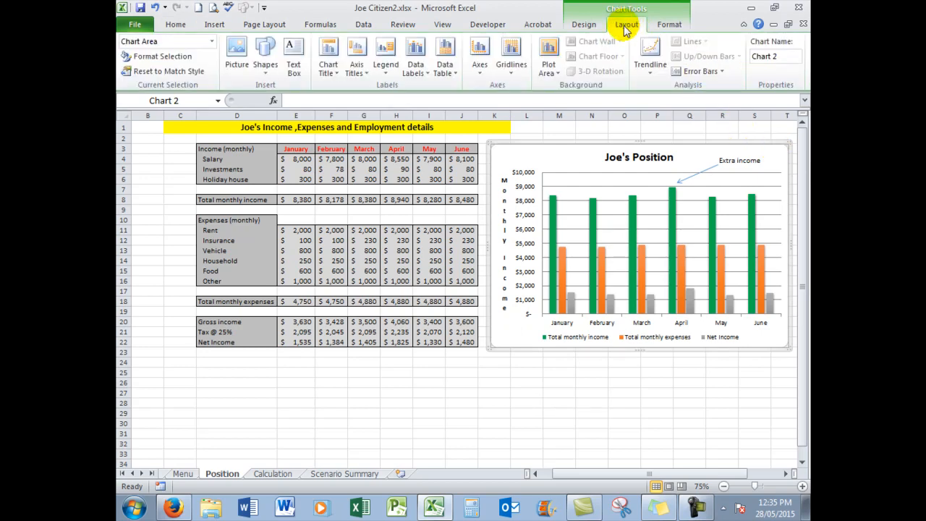
pyautogui.click(445, 69)
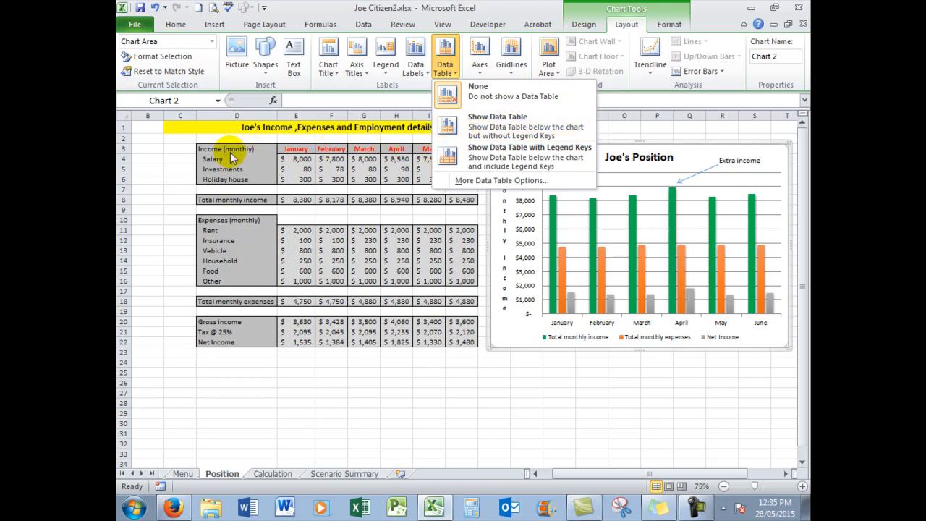
pyautogui.click(506, 124)
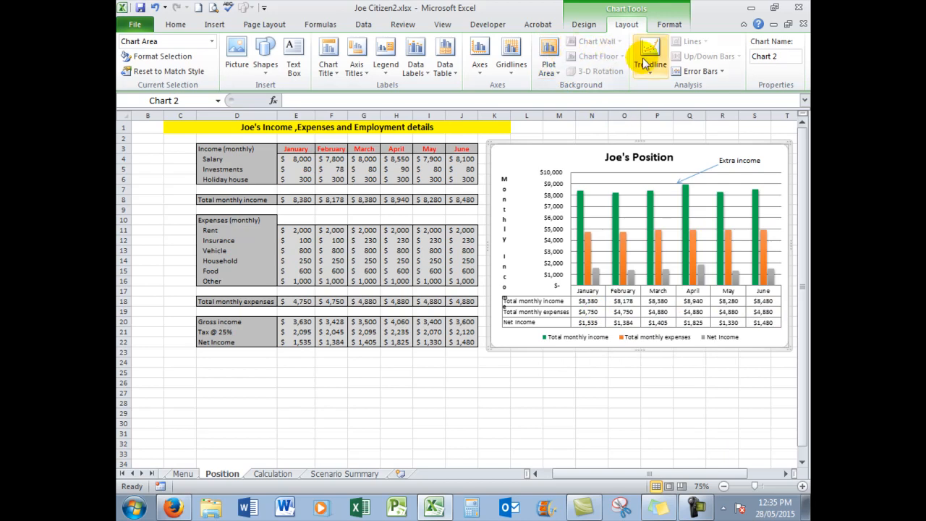
pyautogui.click(525, 390)
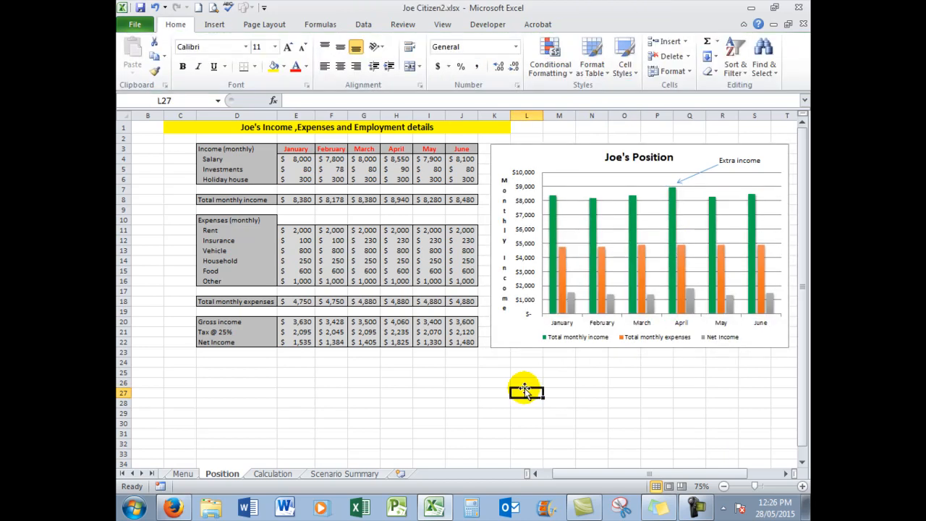